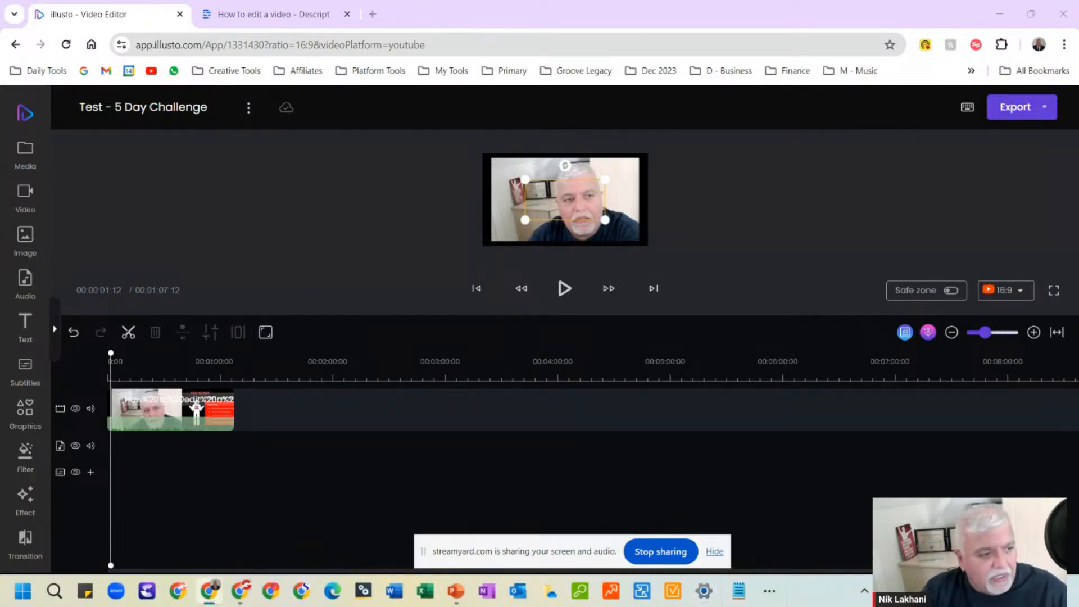
# Enlarge the timeline scale, return the playhead to the start of the video and hide the subtitle track.
pyautogui.hotkey('alt', 'Tab')
pyautogui.press('Escape')
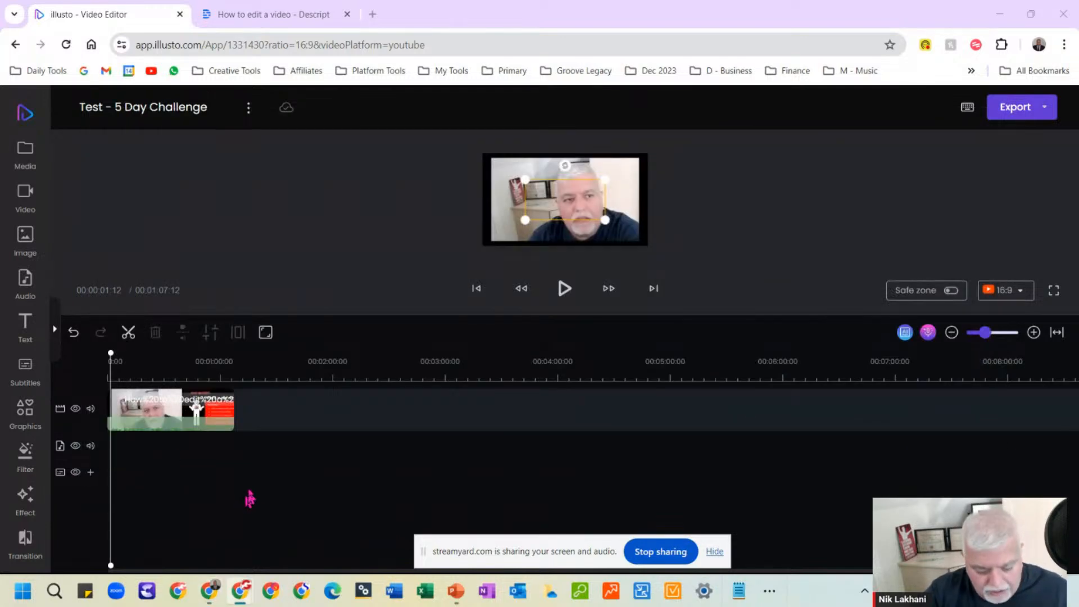
pyautogui.scroll(5, 260, 487)
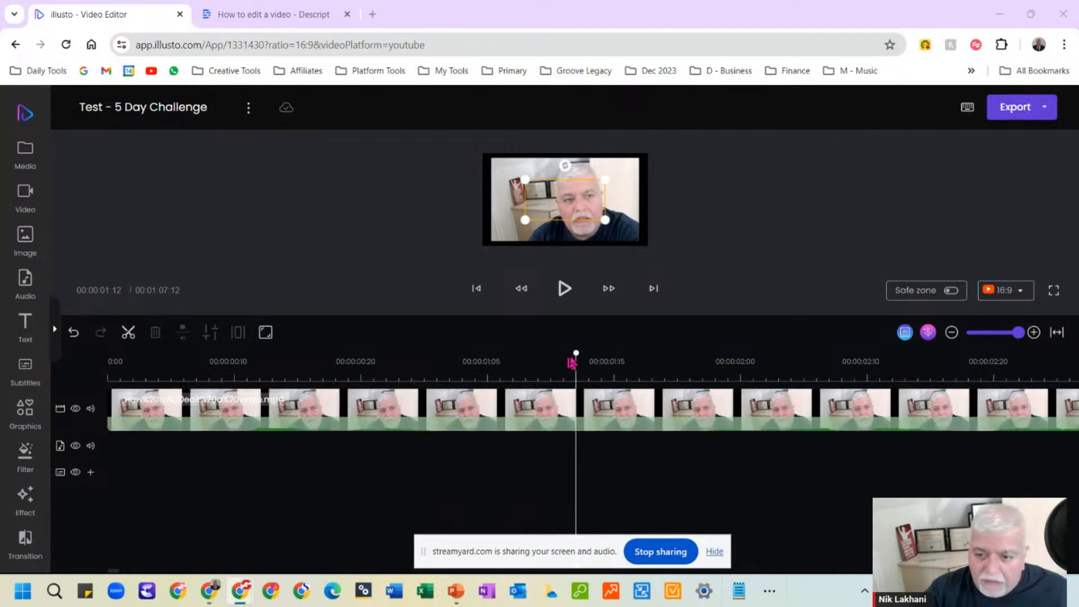
pyautogui.moveTo(575, 351); pyautogui.dragTo(116, 357)
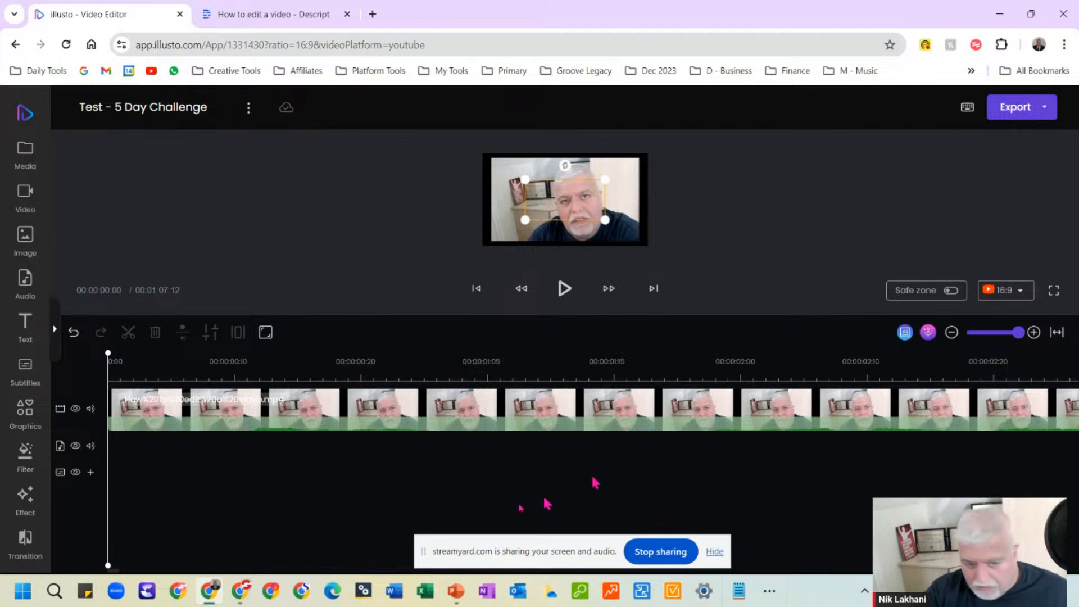
pyautogui.click(77, 473)
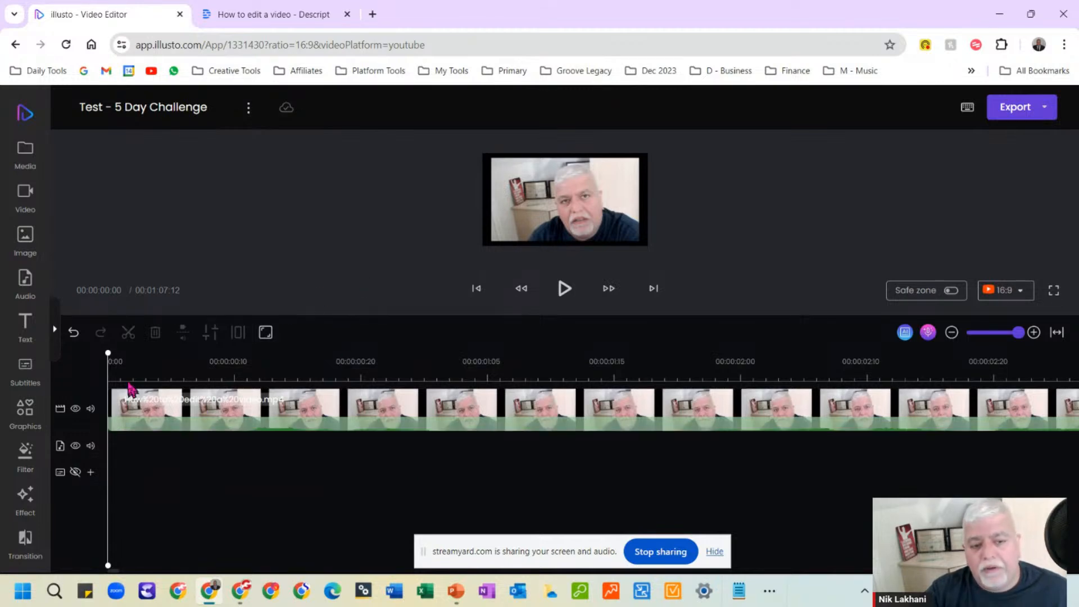
# Play the first six seconds of the clip repeatedly to locate the section that needs cutting out.
pyautogui.click(564, 293)
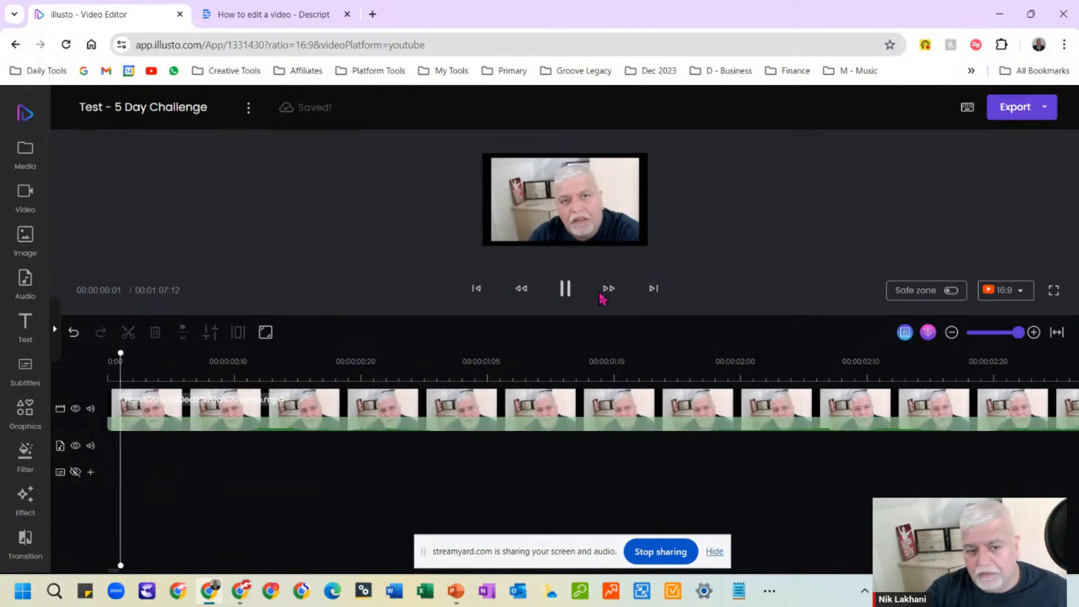
pyautogui.click(565, 290)
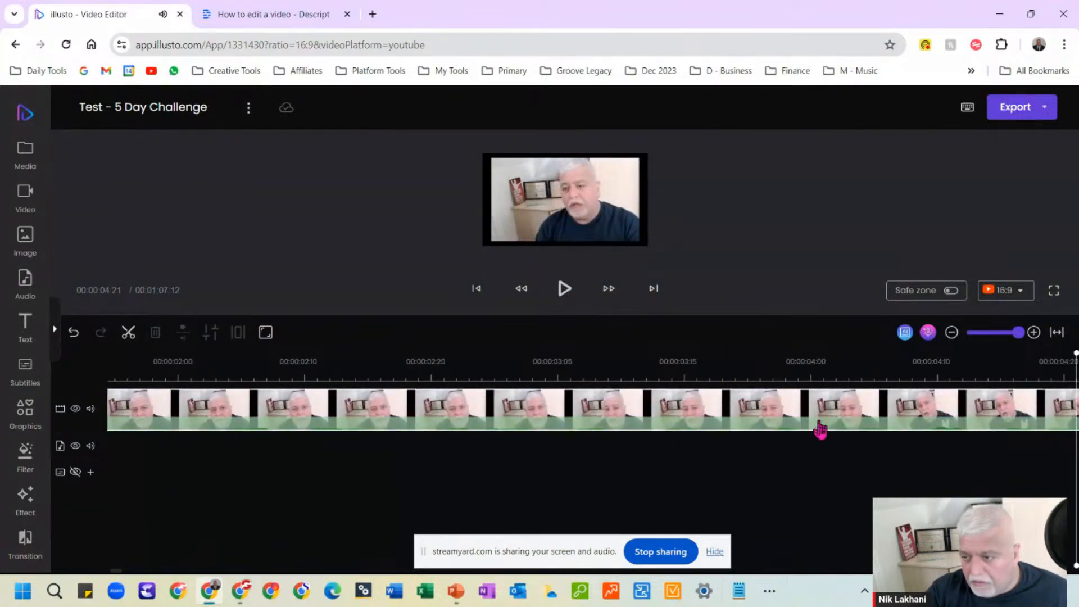
pyautogui.moveTo(1073, 351); pyautogui.dragTo(405, 331)
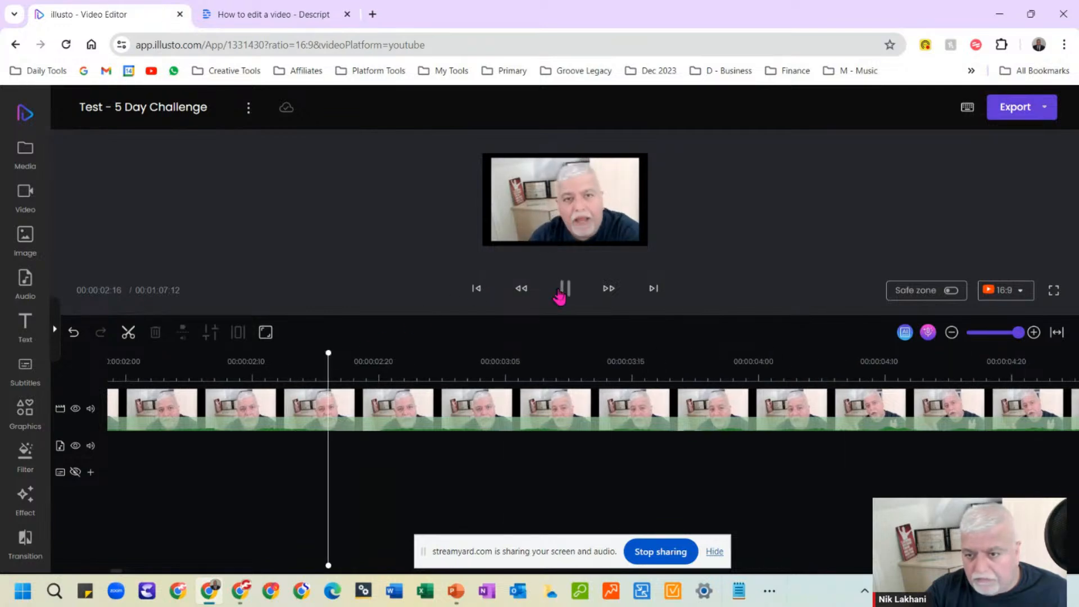
pyautogui.click(564, 293)
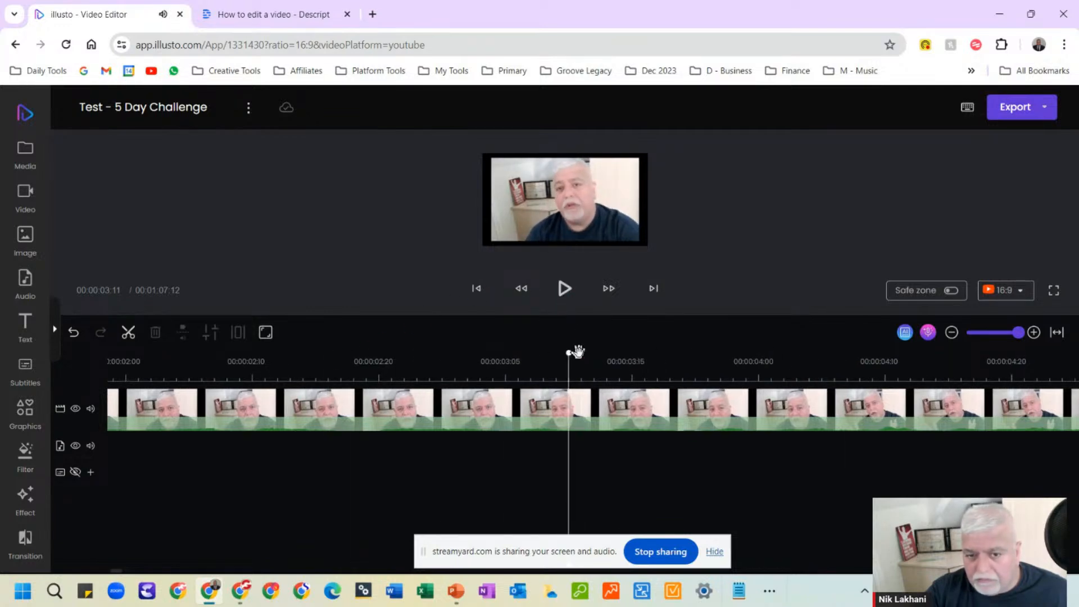
pyautogui.moveTo(569, 353); pyautogui.dragTo(158, 352)
pyautogui.click(564, 291)
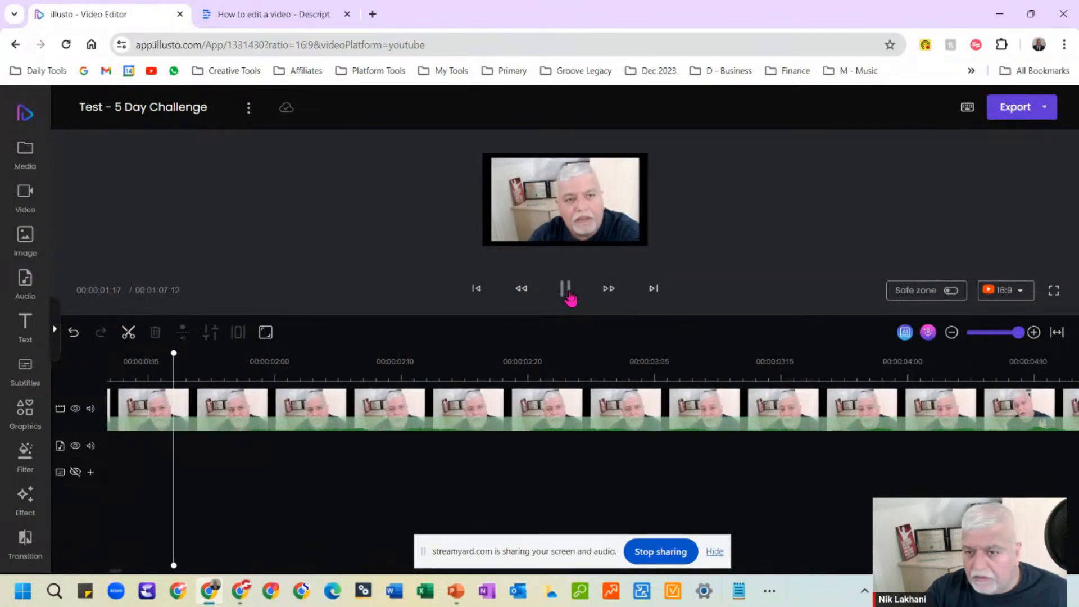
pyautogui.click(568, 295)
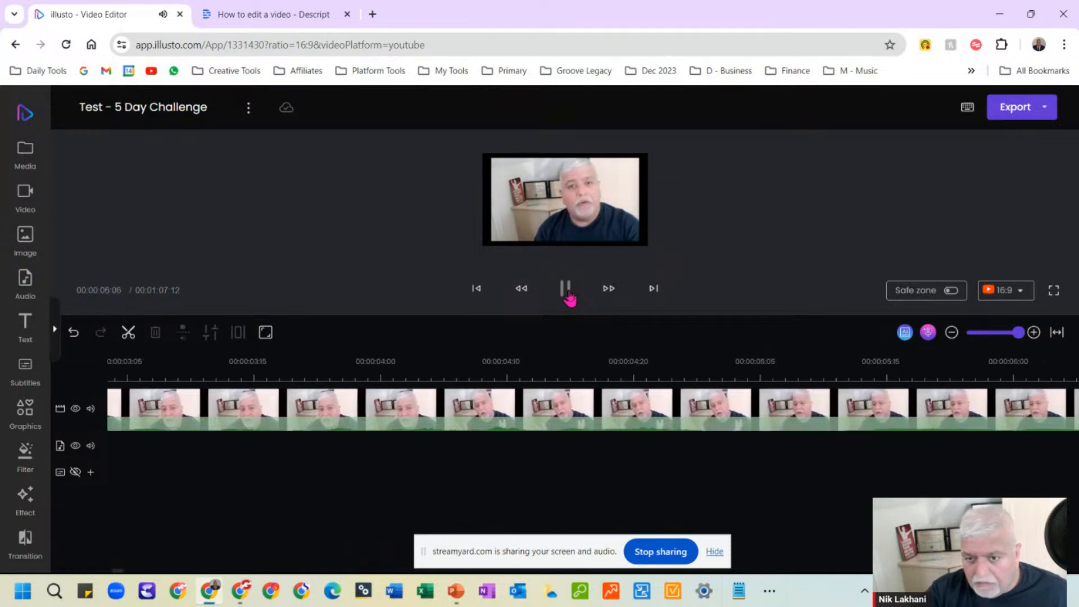
pyautogui.click(566, 297)
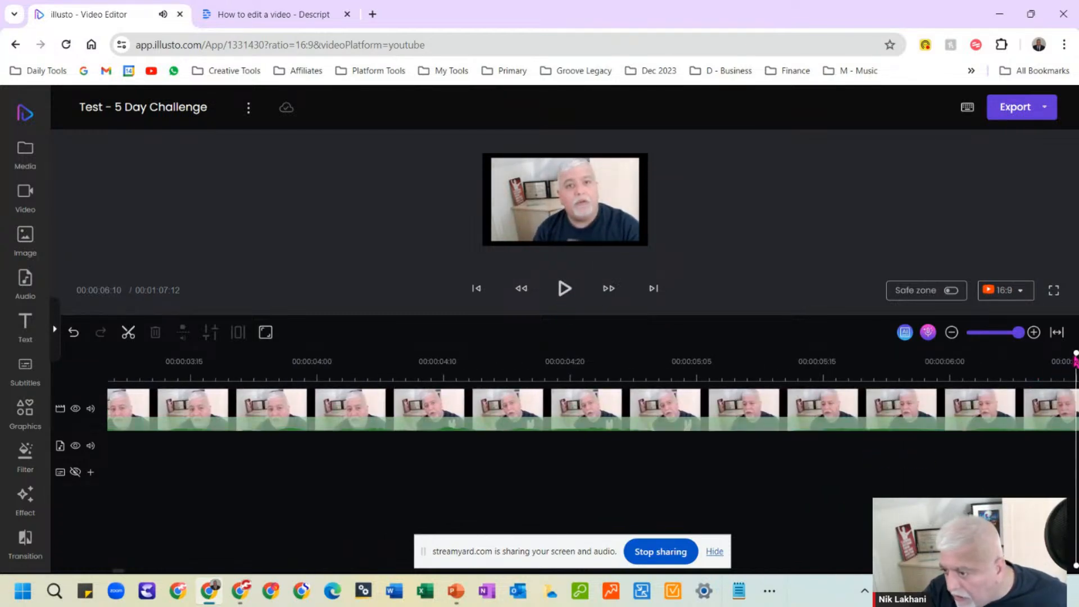
# Replay the passage between about 4 and 6 seconds and split the clip at 00:00:05:17.
pyautogui.moveTo(1072, 350); pyautogui.dragTo(475, 368)
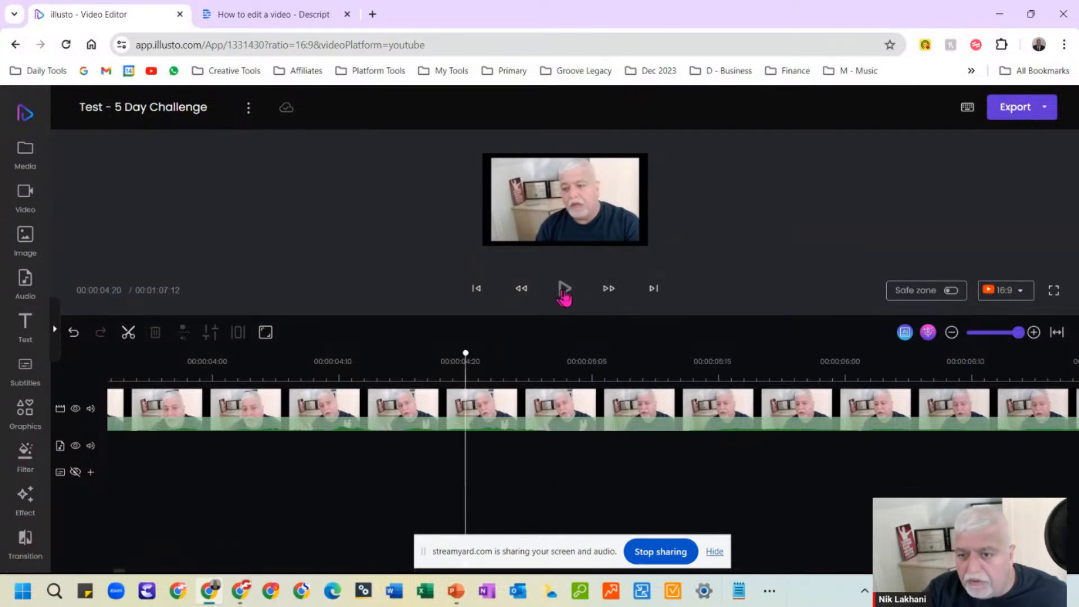
pyautogui.click(565, 292)
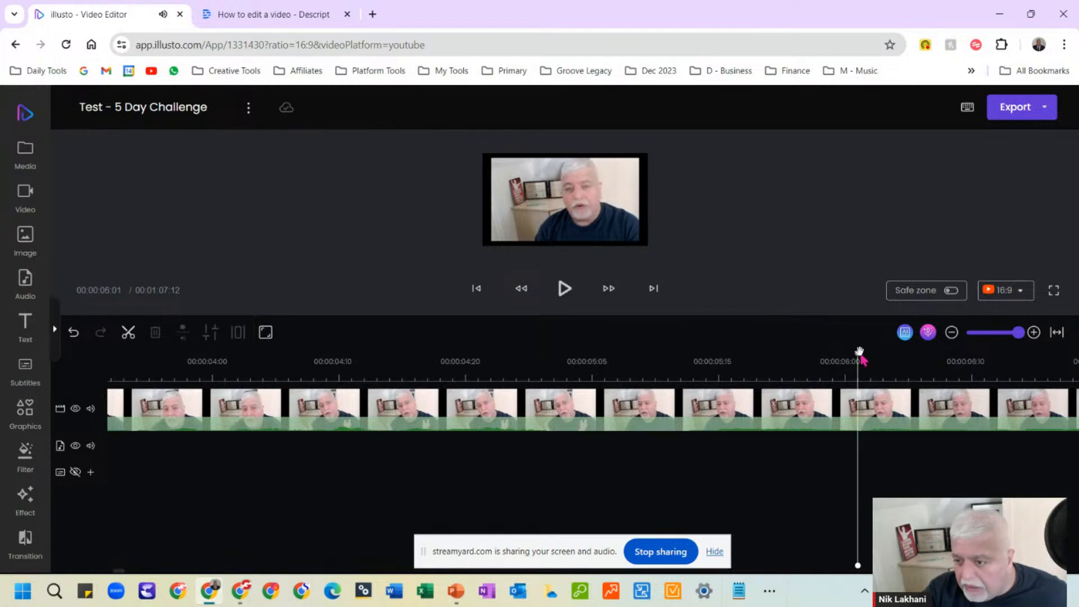
pyautogui.moveTo(855, 350); pyautogui.dragTo(725, 354)
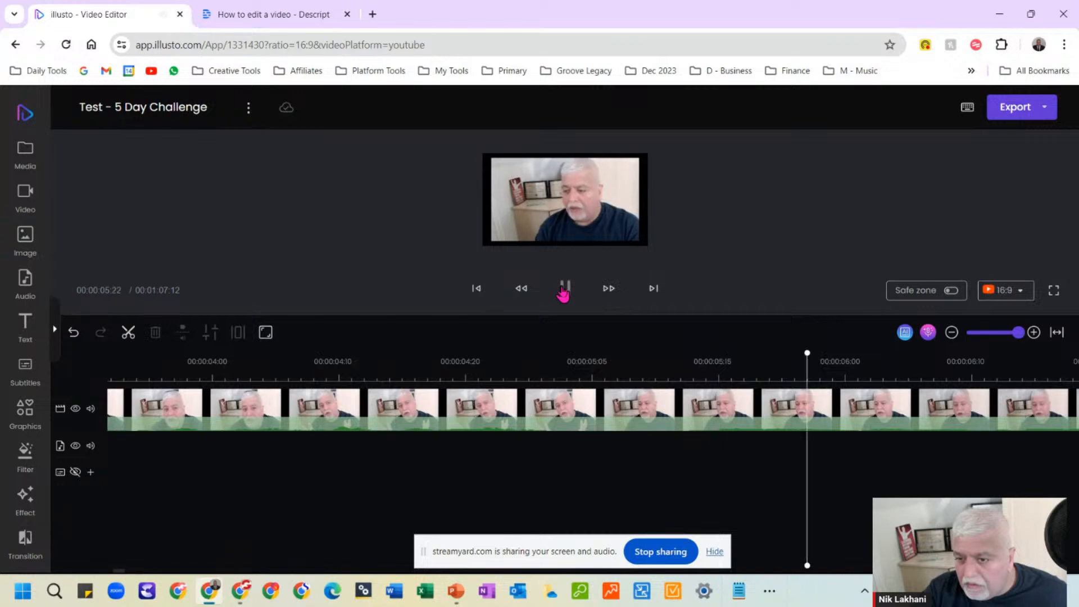
pyautogui.click(564, 290)
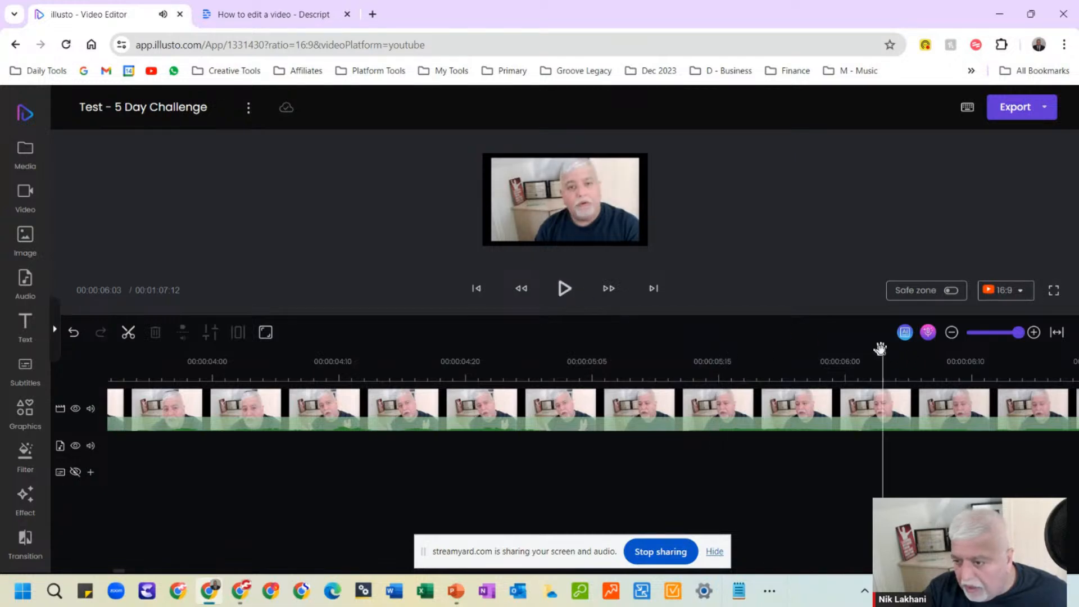
pyautogui.moveTo(880, 349); pyautogui.dragTo(599, 365)
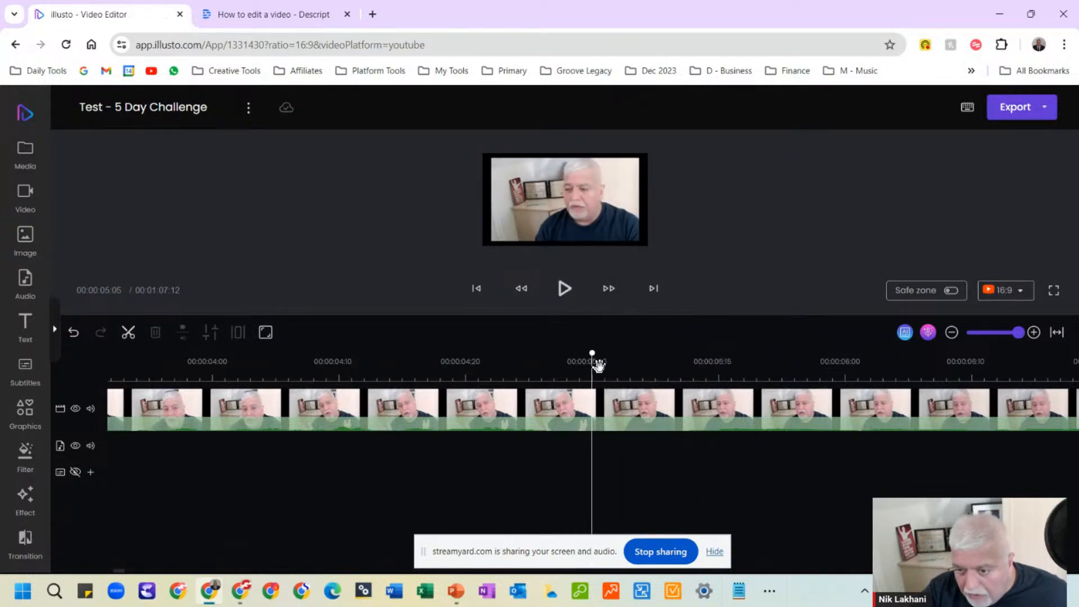
pyautogui.click(564, 293)
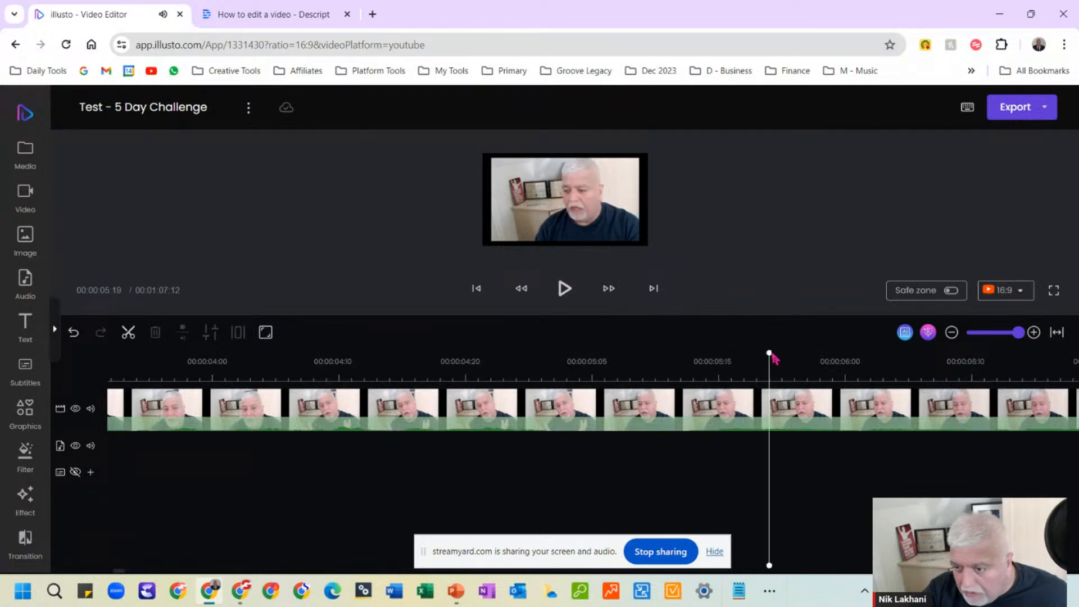
pyautogui.moveTo(767, 352); pyautogui.dragTo(718, 353)
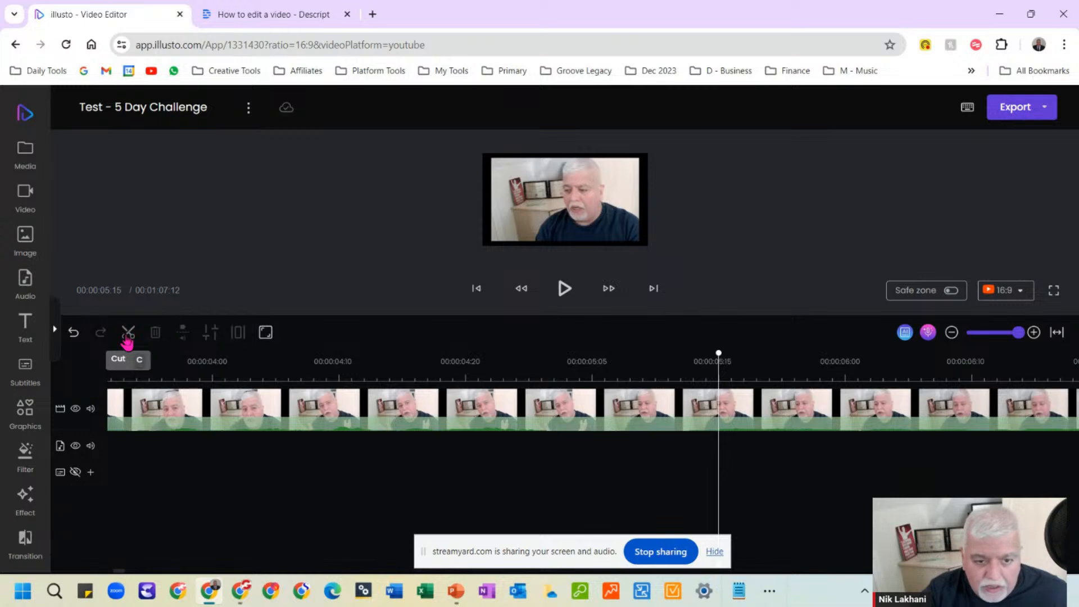
pyautogui.click(746, 387)
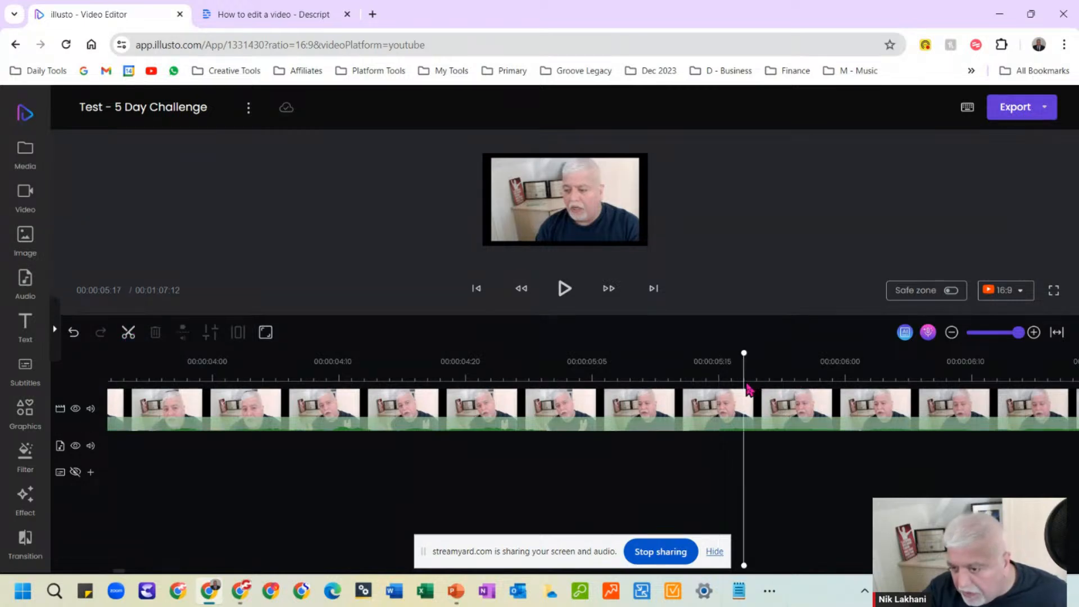
pyautogui.click(140, 342)
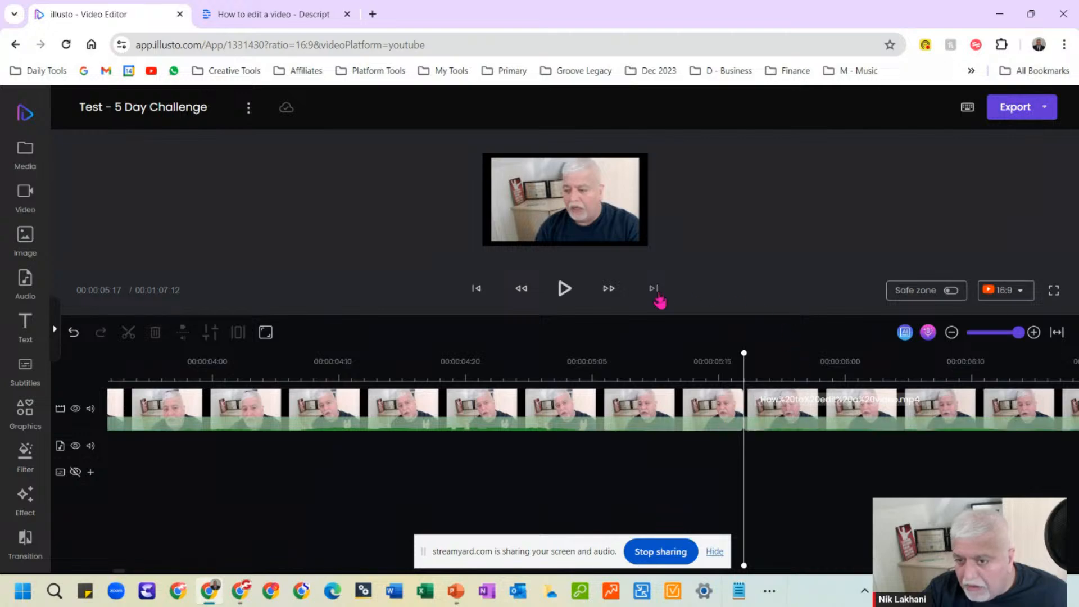
# Play past the first cut to find where the unwanted section ends and split the clip at 00:00:06:02.
pyautogui.click(566, 289)
pyautogui.click(566, 289)
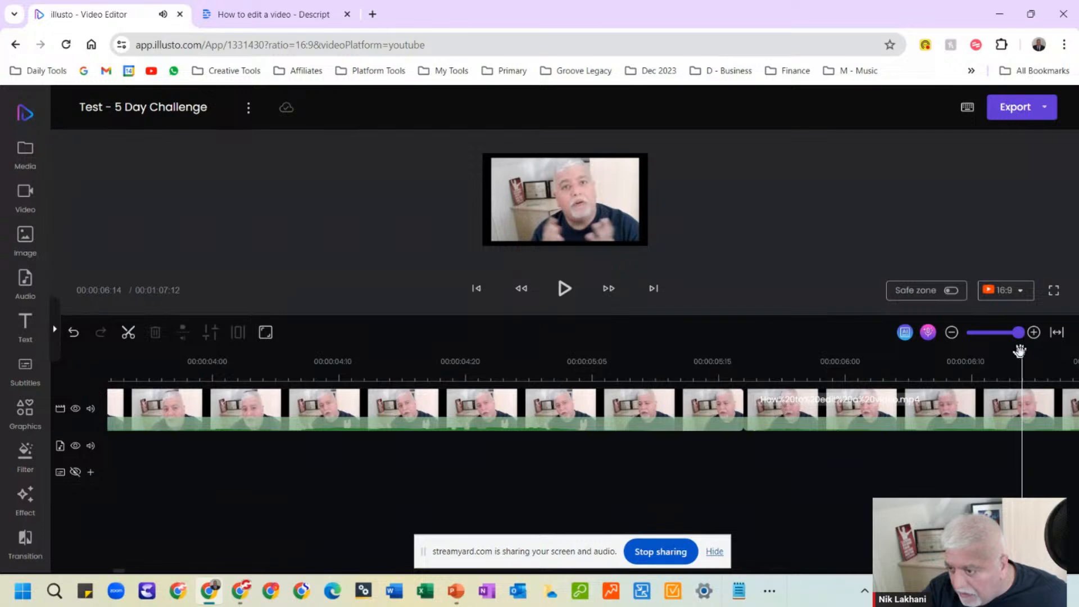
pyautogui.moveTo(1019, 351); pyautogui.dragTo(909, 352)
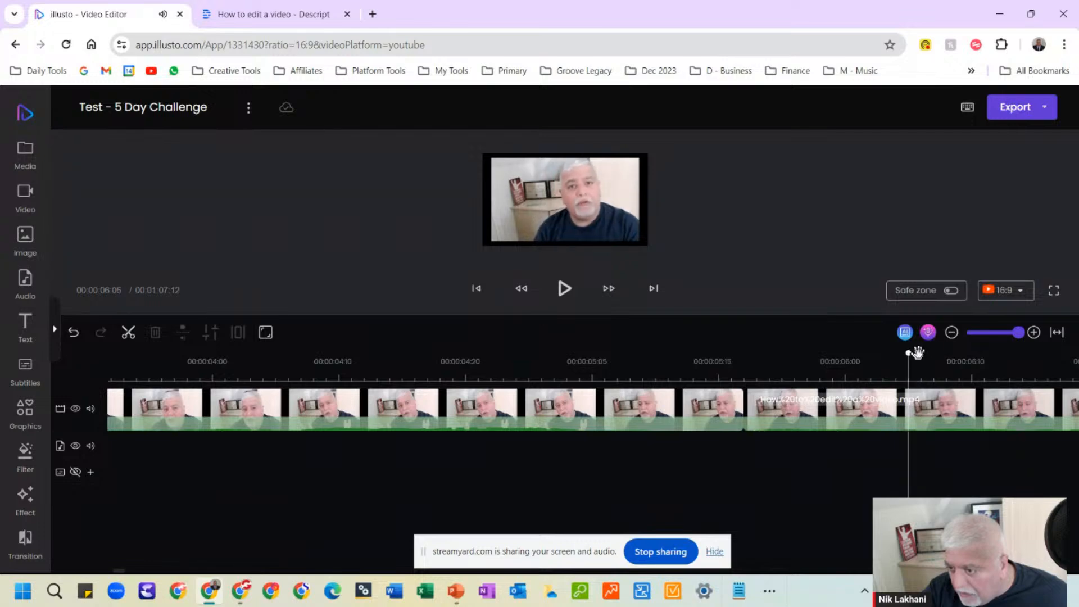
pyautogui.click(565, 289)
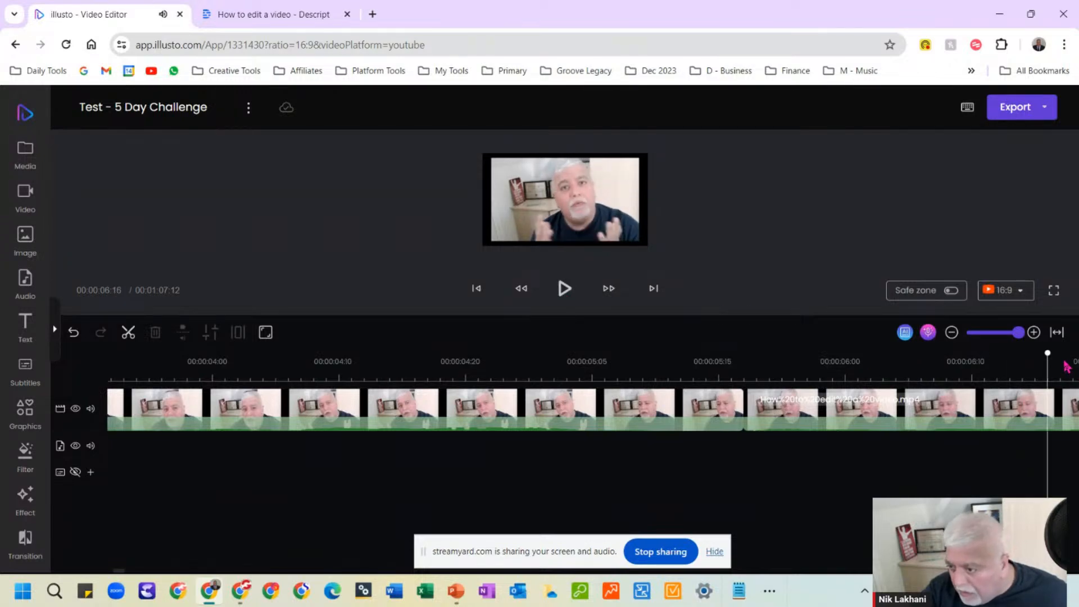
pyautogui.moveTo(1046, 352); pyautogui.dragTo(868, 358)
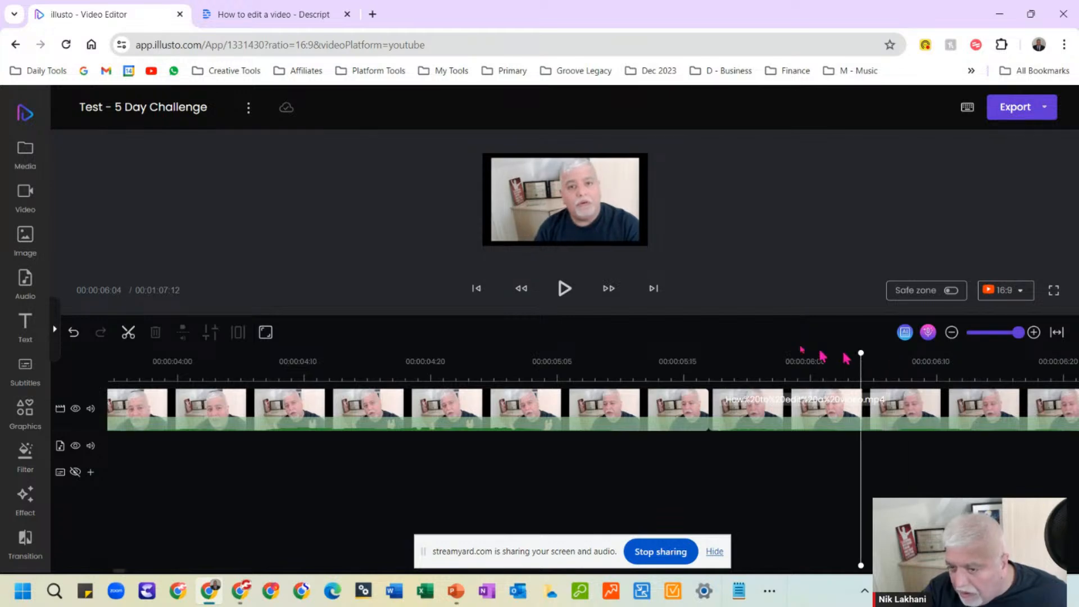
pyautogui.click(564, 289)
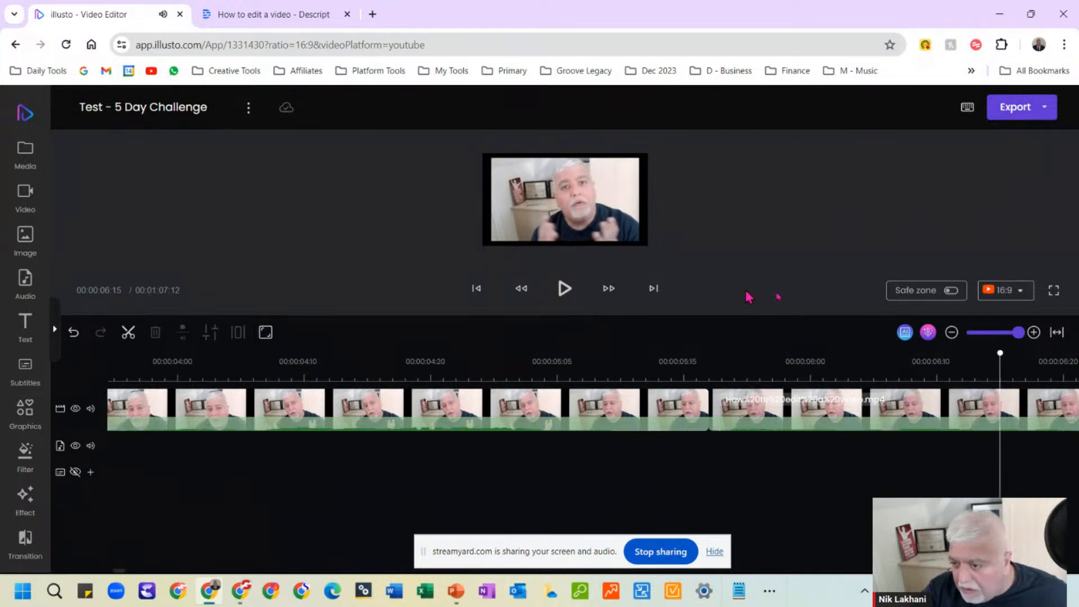
pyautogui.moveTo(999, 349); pyautogui.dragTo(835, 351)
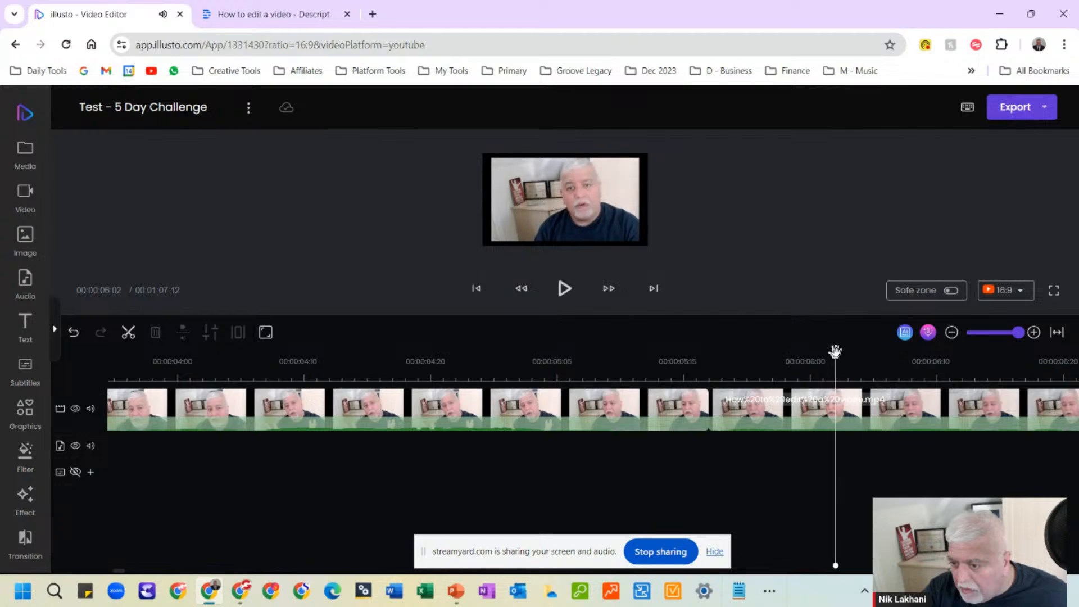
pyautogui.click(128, 333)
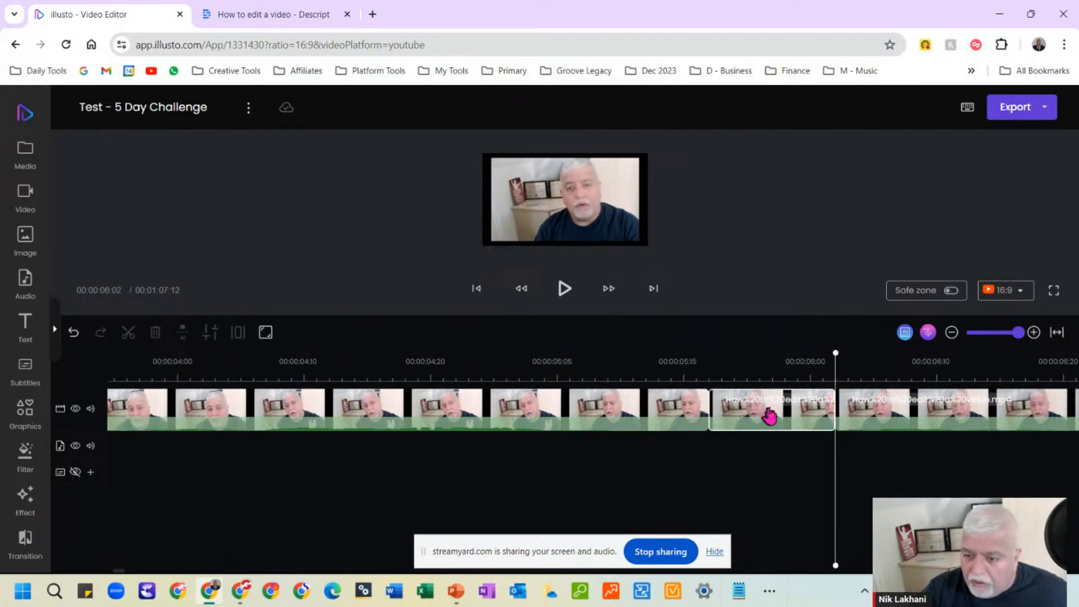
# Delete the short segment between the two cuts and move the following clip against the first to close the gap.
pyautogui.click(797, 405)
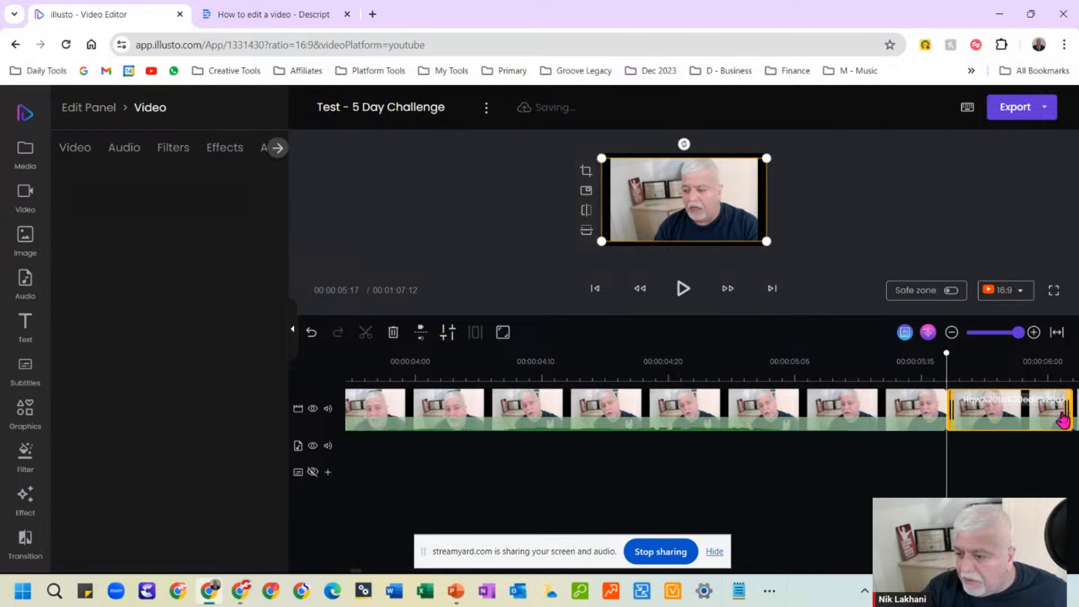
pyautogui.press('Delete')
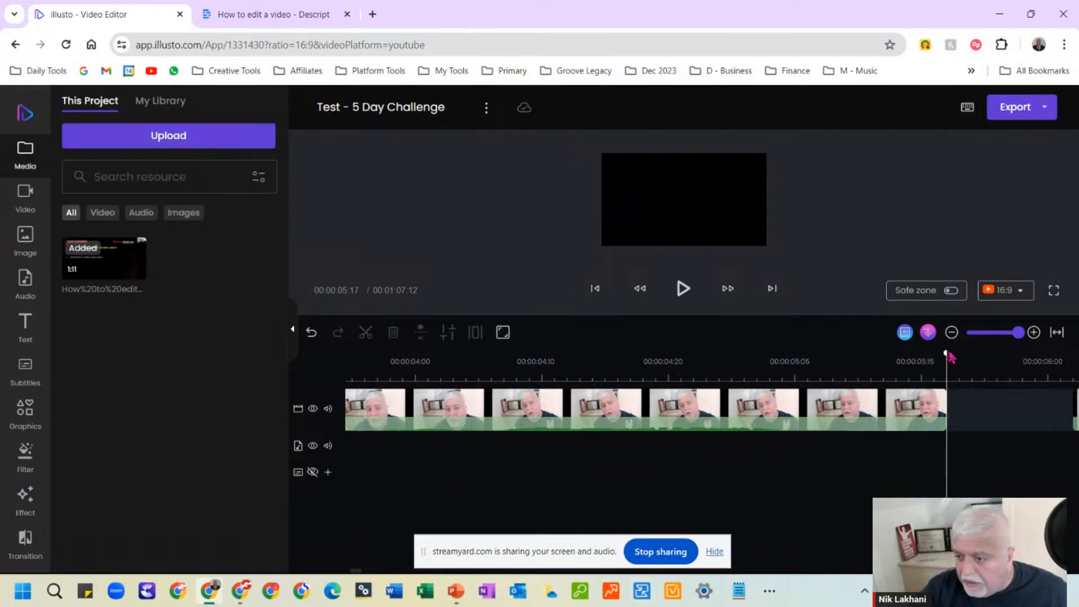
pyautogui.moveTo(946, 350); pyautogui.dragTo(863, 354)
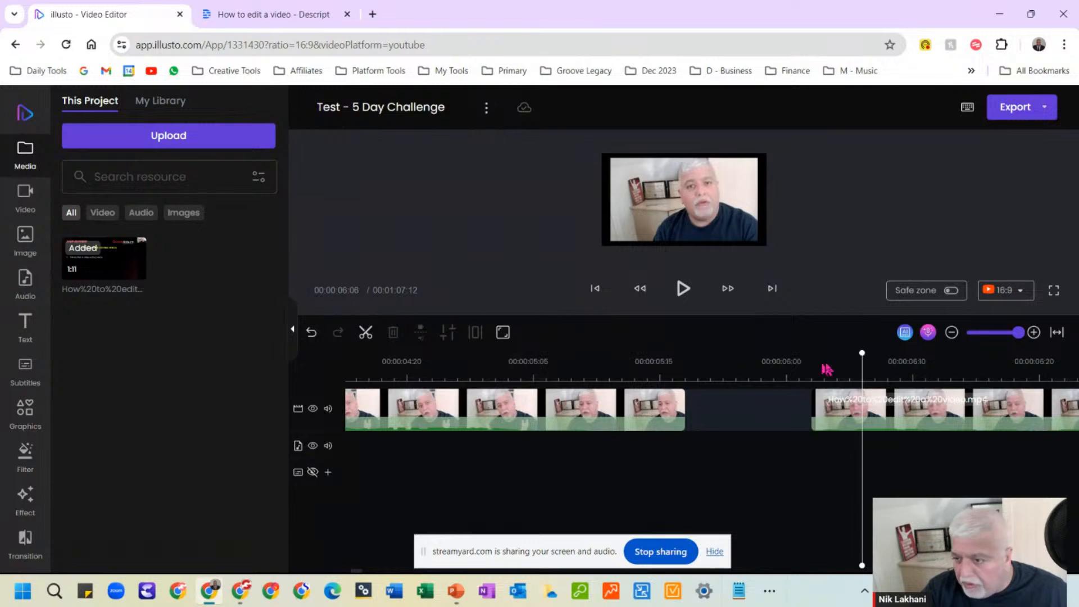
pyautogui.moveTo(838, 400); pyautogui.dragTo(712, 393)
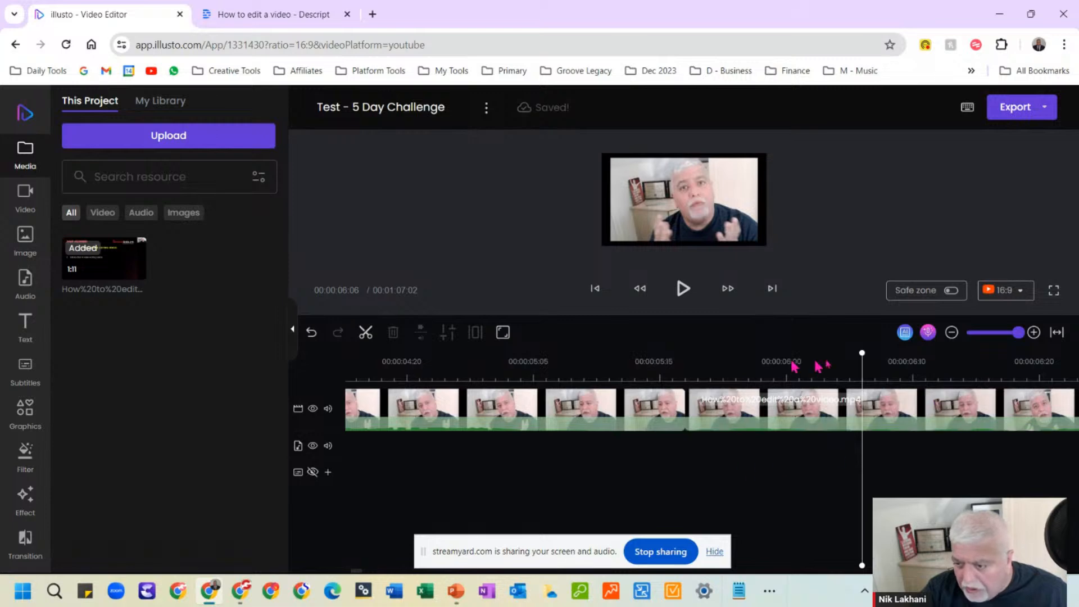
# Play back the opening of the edited video to review it.
pyautogui.click(598, 416)
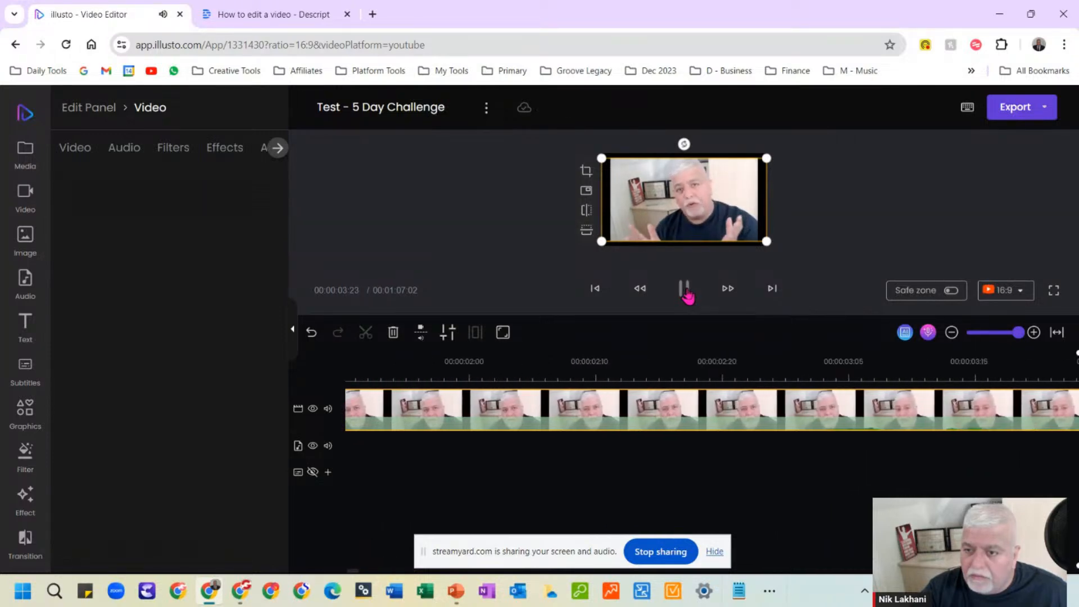
pyautogui.click(685, 290)
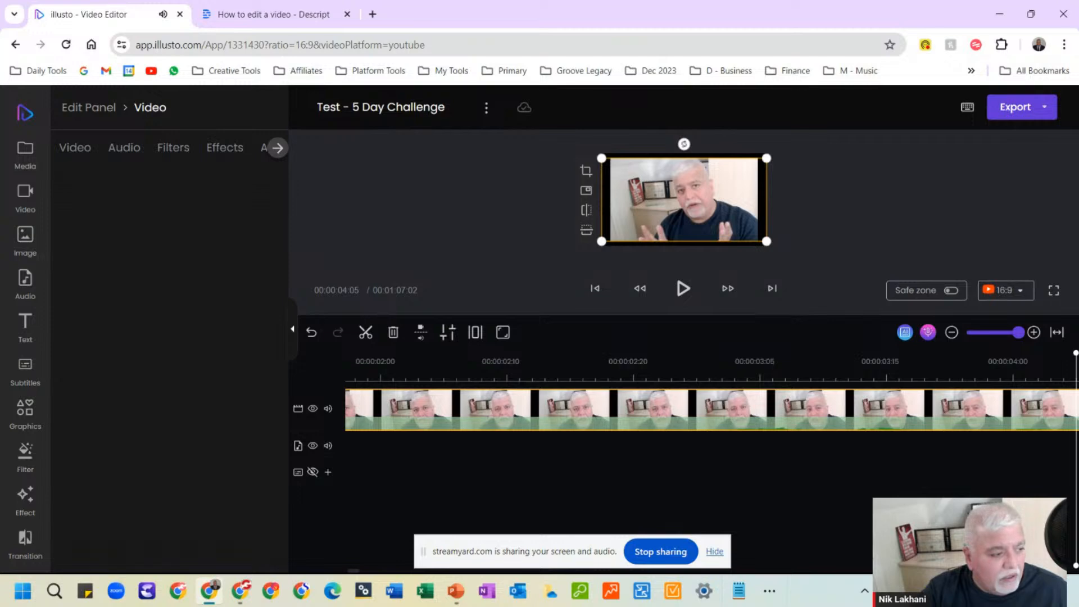
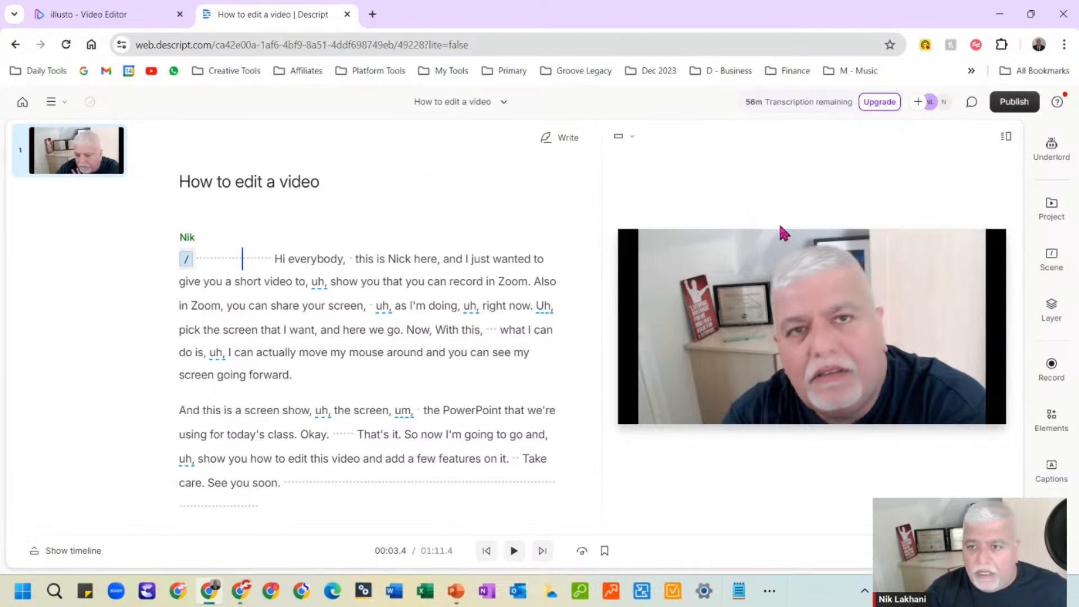
# Shorten all word gaps of 1 second or more in the recording to 1 second.
pyautogui.click(1059, 145)
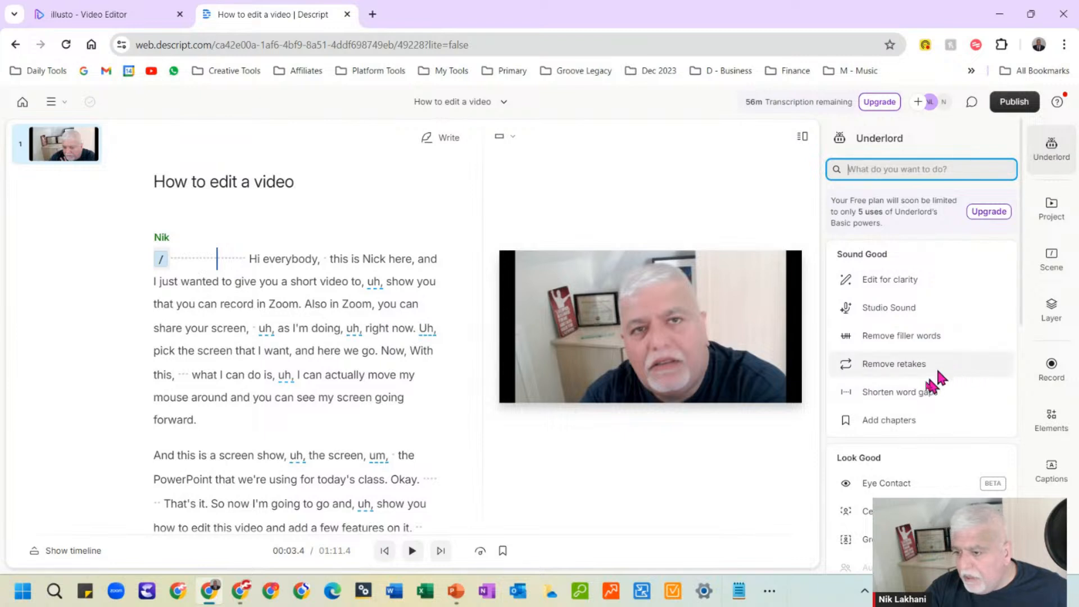
pyautogui.click(894, 393)
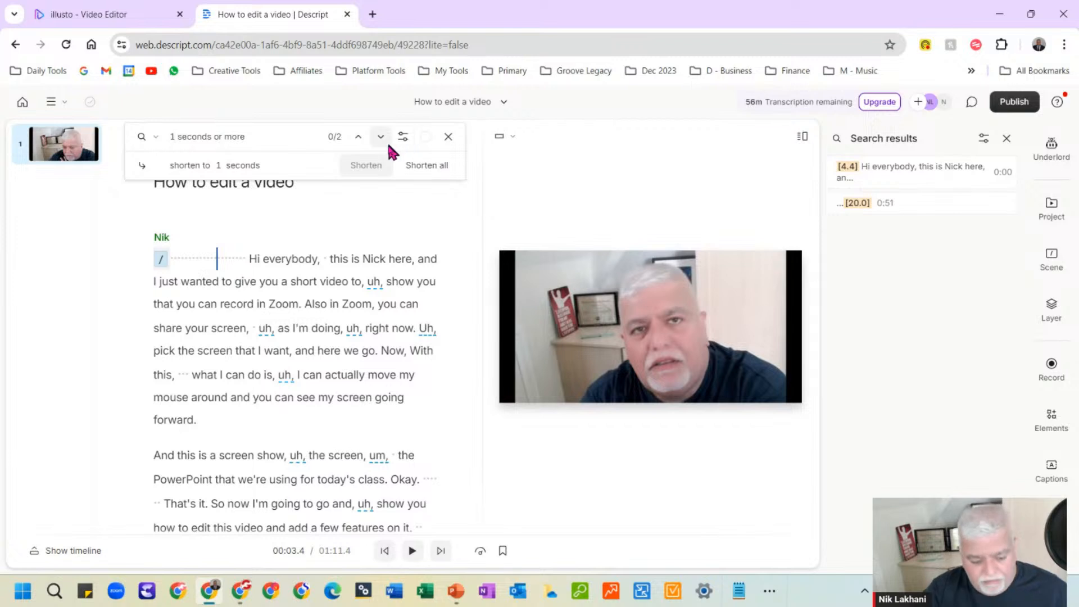
pyautogui.click(358, 136)
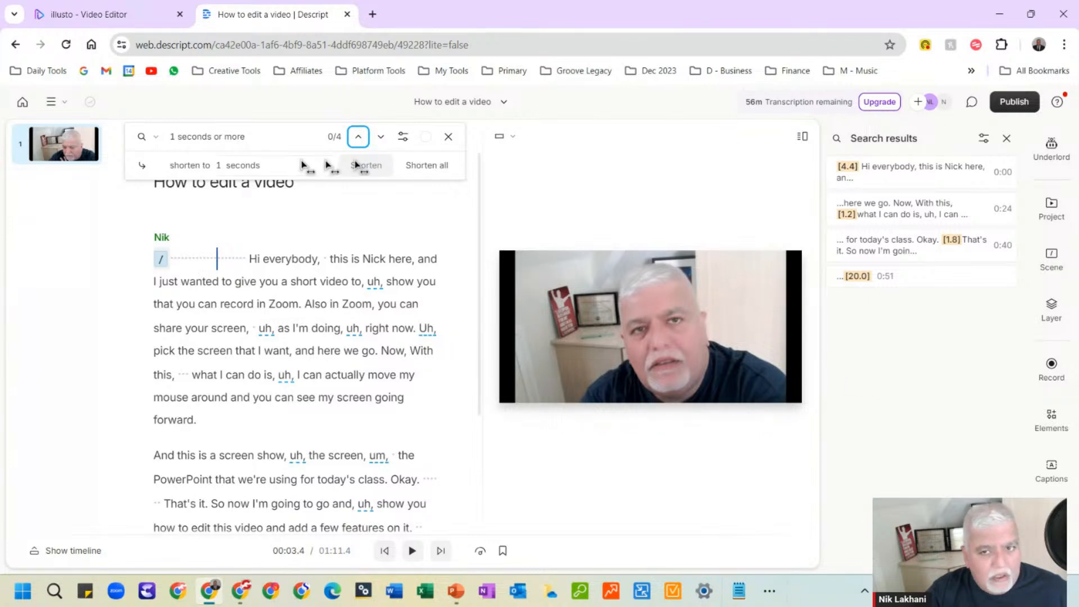
pyautogui.click(428, 168)
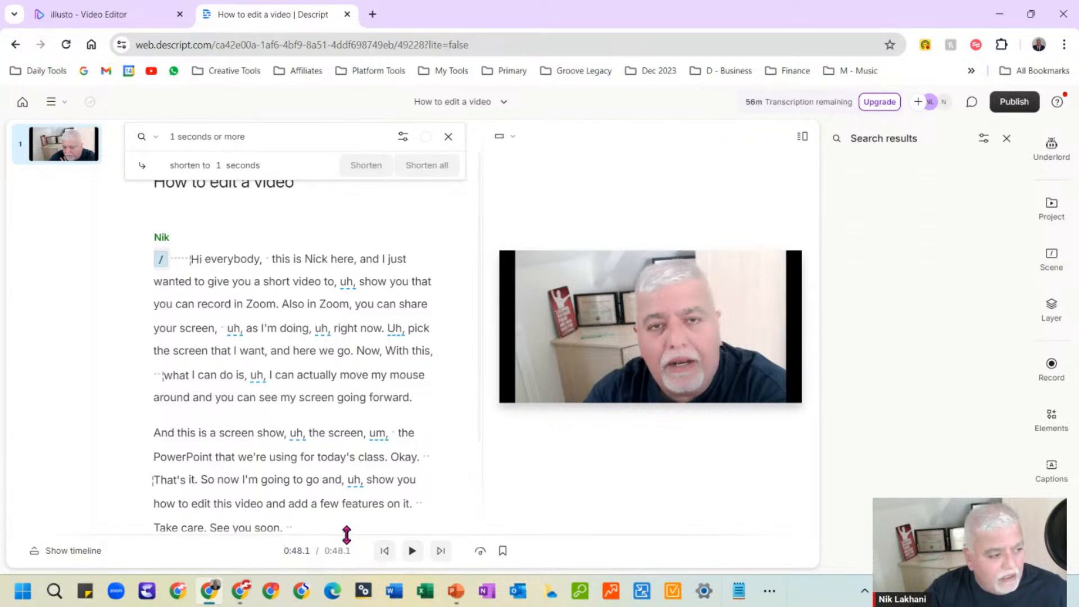
# Play back the opening from the start of the transcript to check the shortened gap.
pyautogui.click(162, 259)
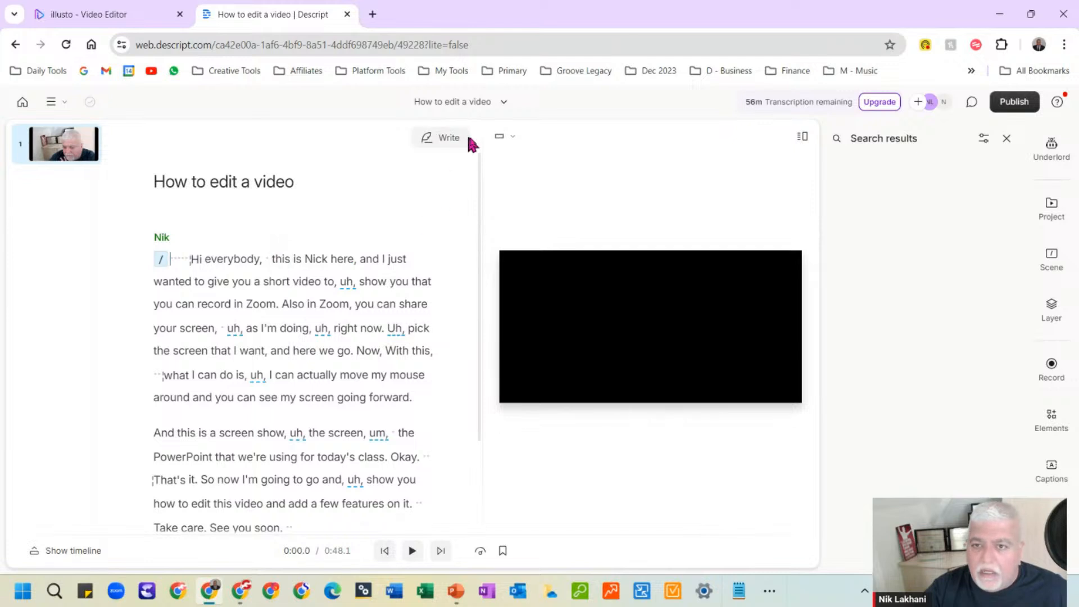
pyautogui.click(411, 552)
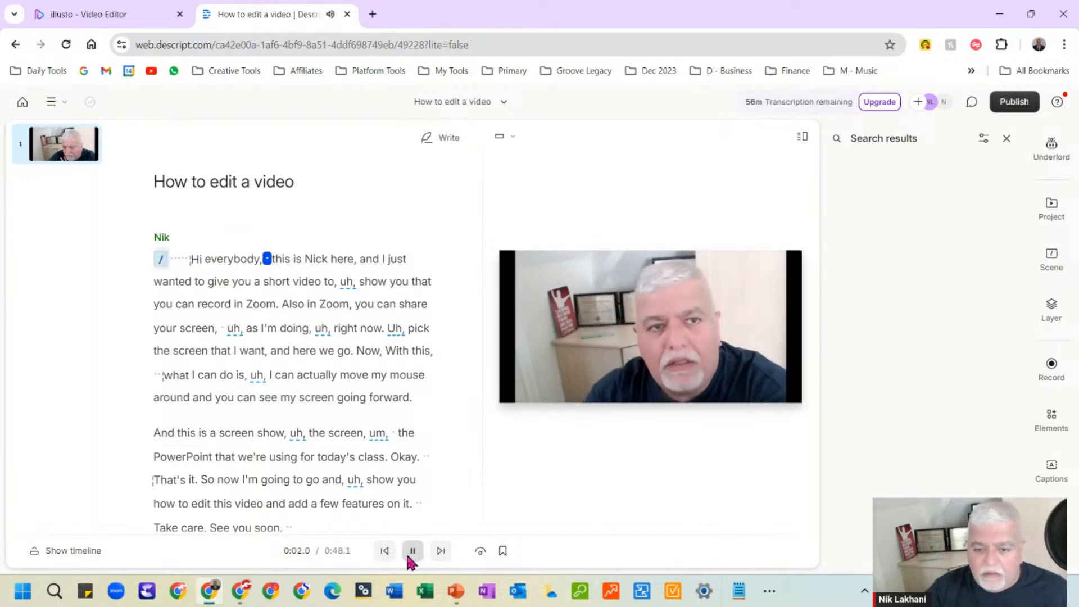
pyautogui.click(412, 551)
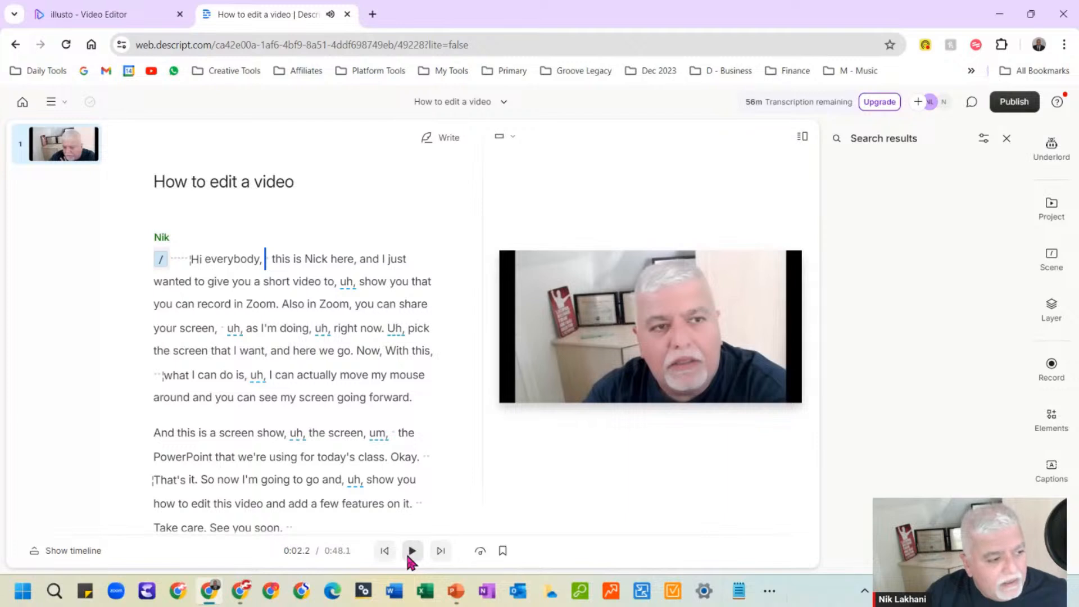
pyautogui.click(163, 263)
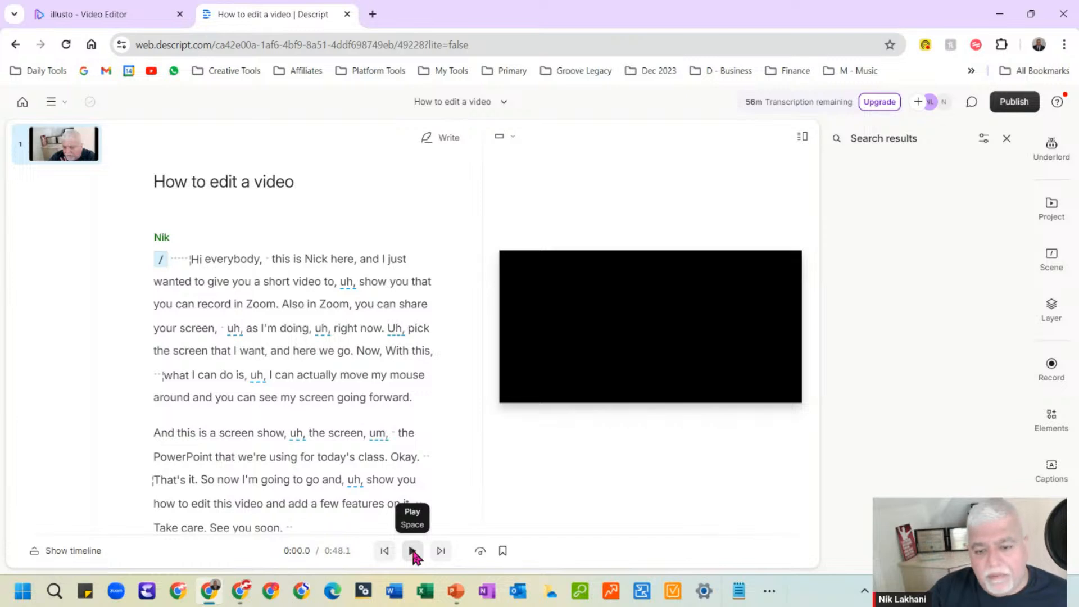
pyautogui.click(412, 552)
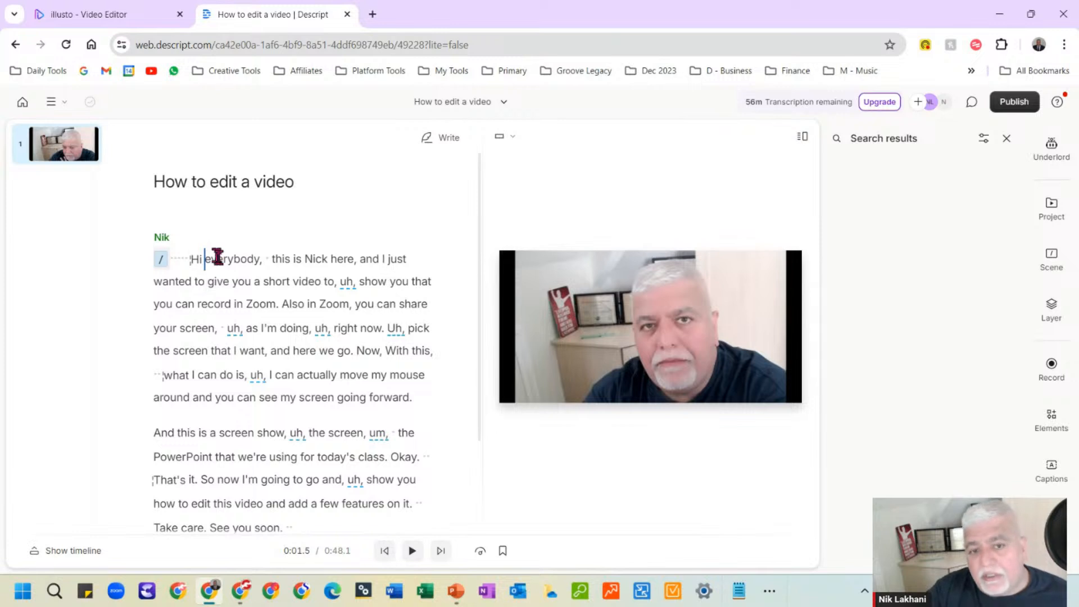
# Delete the remaining silent gap before "Hi everybody" and play back the new opening.
pyautogui.click(193, 260)
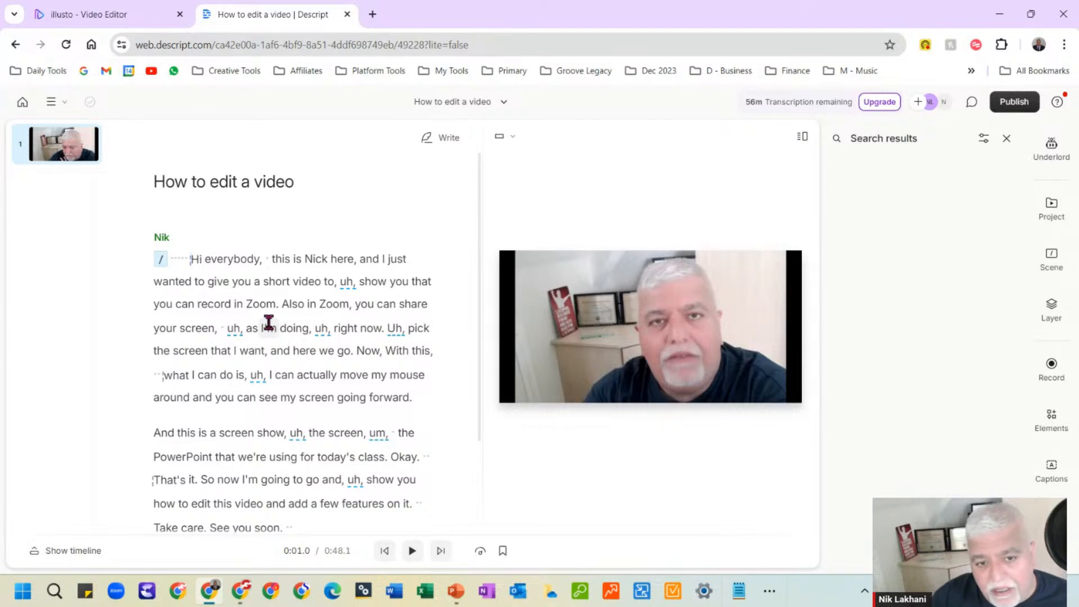
pyautogui.hotkey('shift', 'Left')
pyautogui.press('BackSpace')
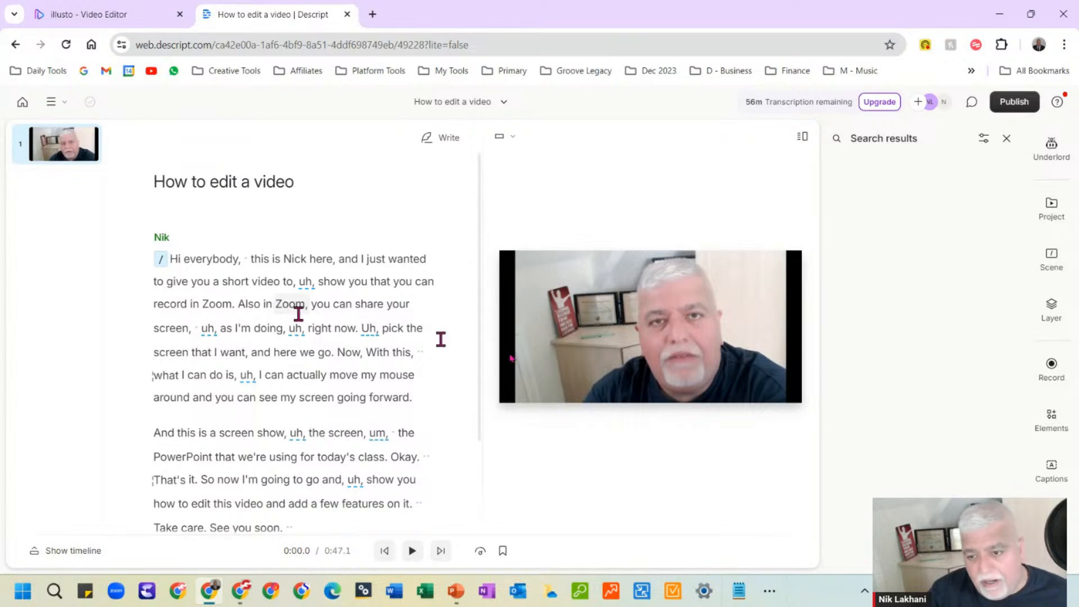
pyautogui.click(414, 551)
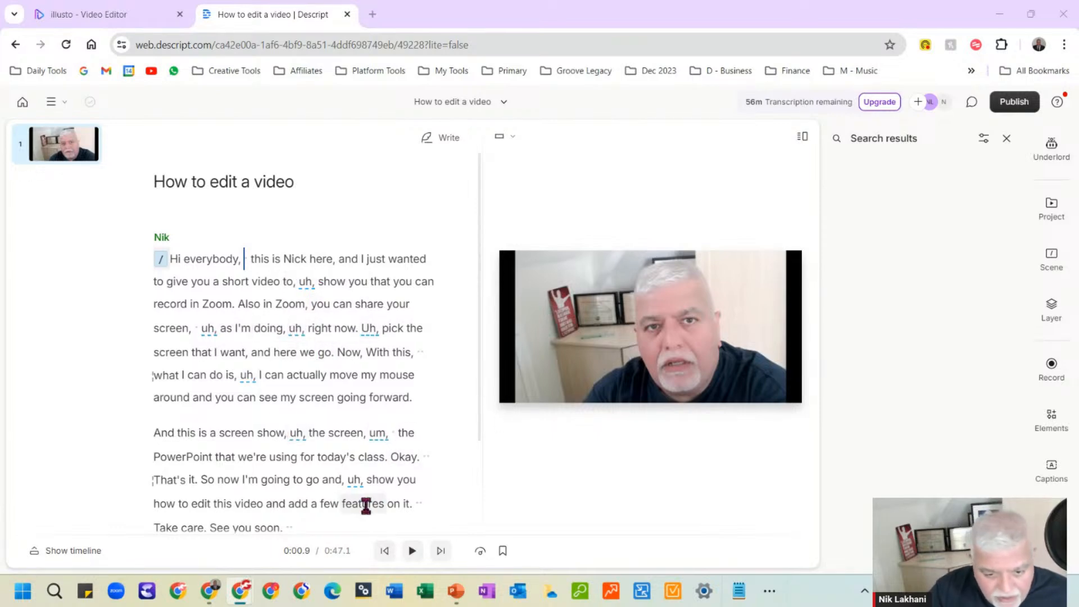
pyautogui.scroll(-3, 366, 493)
pyautogui.scroll(3, 367, 492)
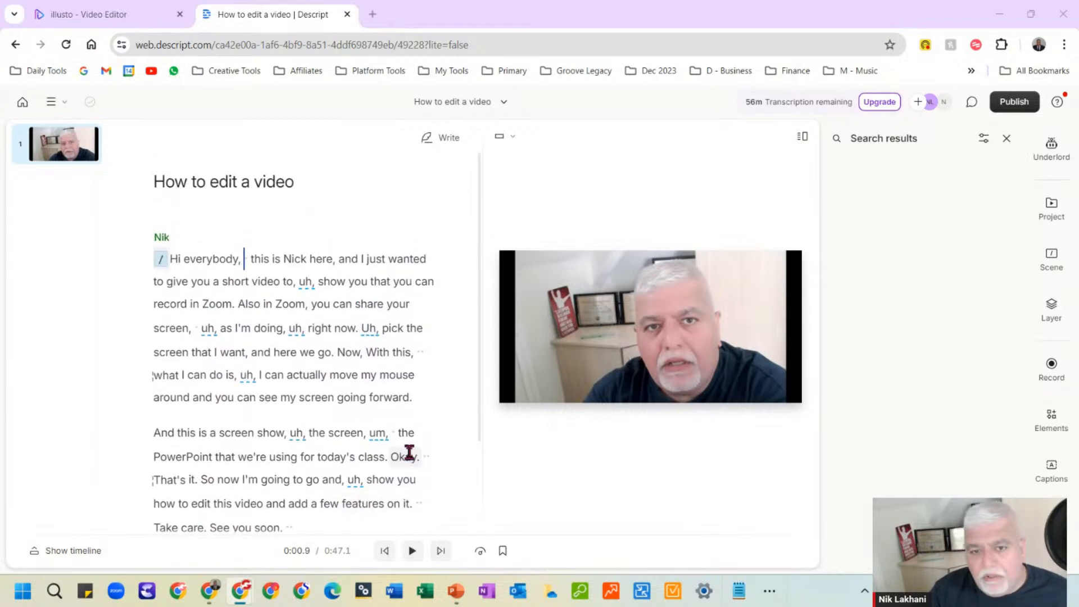
# Find all filler words in the transcript, review the matches and delete every one of them.
pyautogui.click(1058, 155)
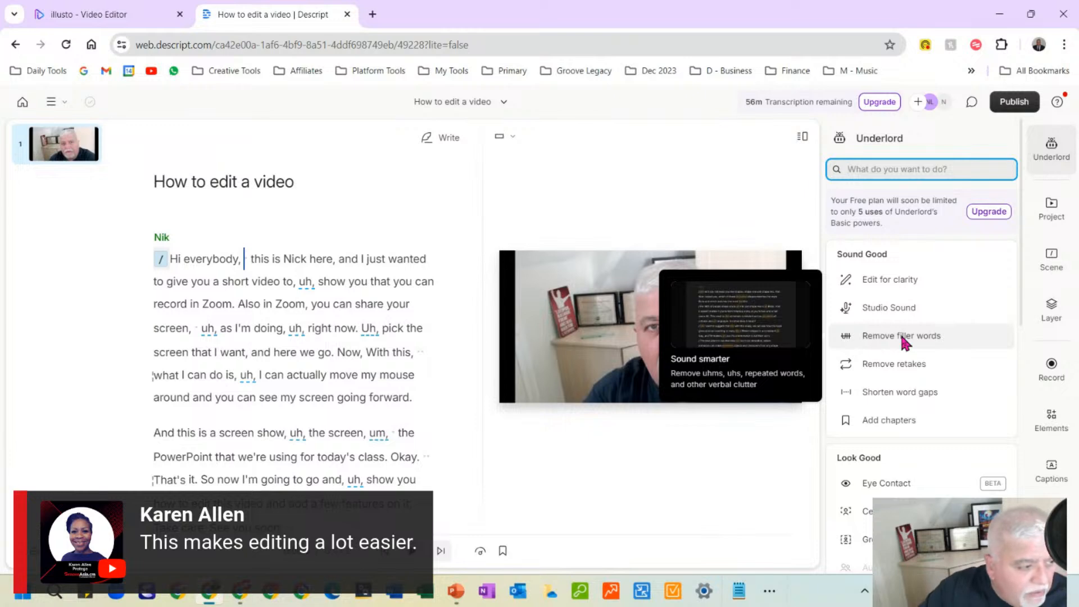
pyautogui.click(902, 337)
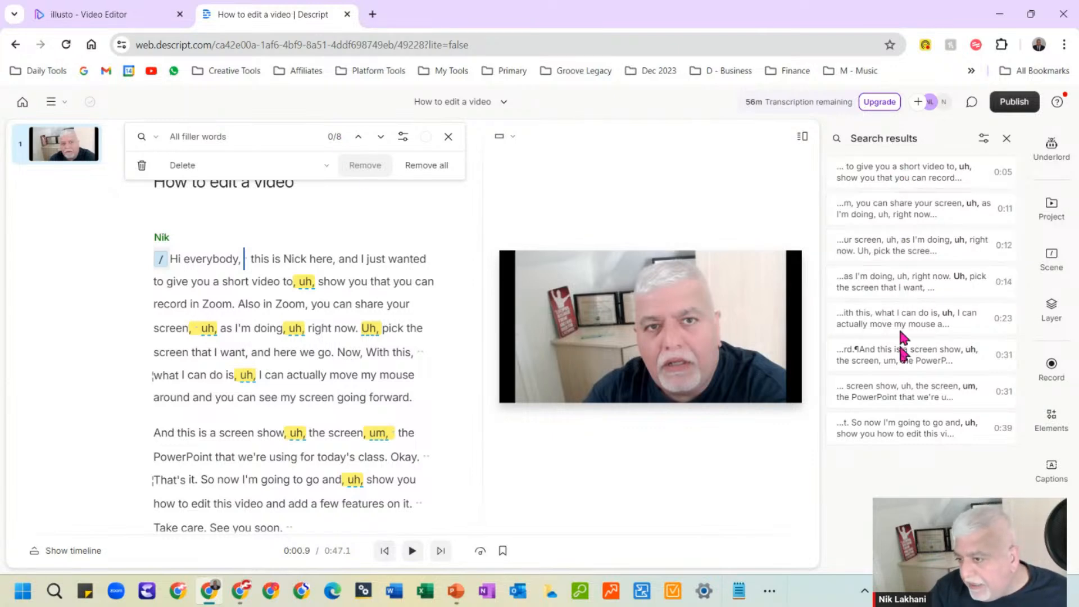
pyautogui.moveTo(920, 180)
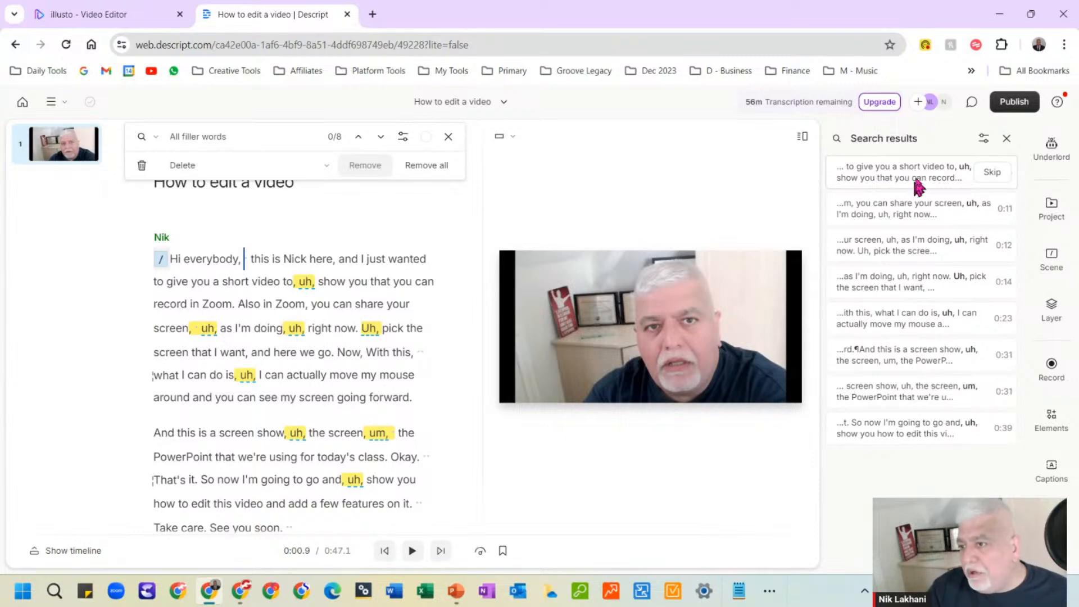
pyautogui.click(909, 320)
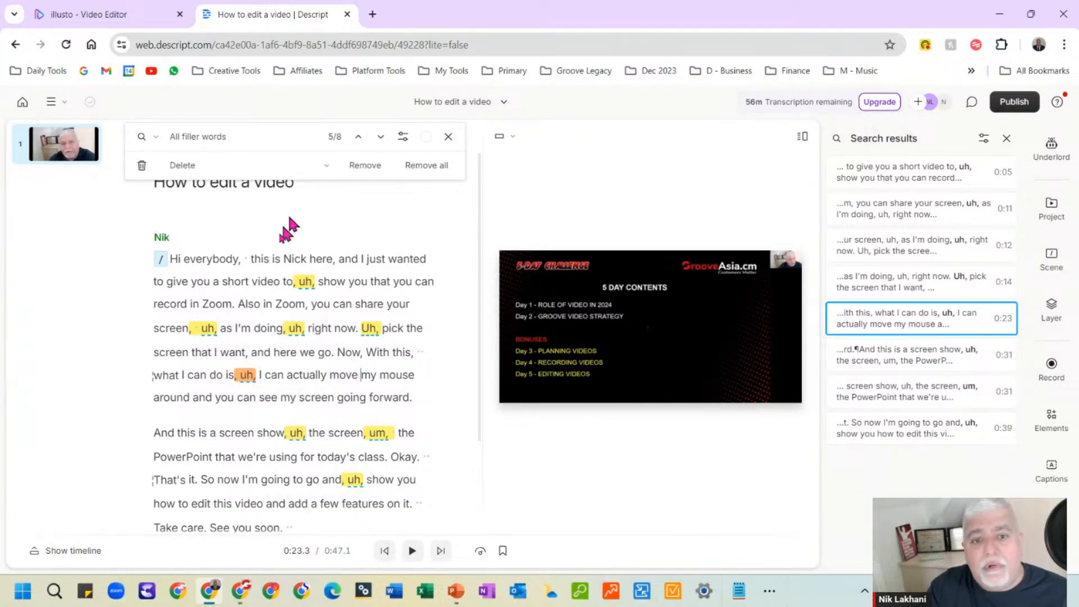
pyautogui.click(274, 260)
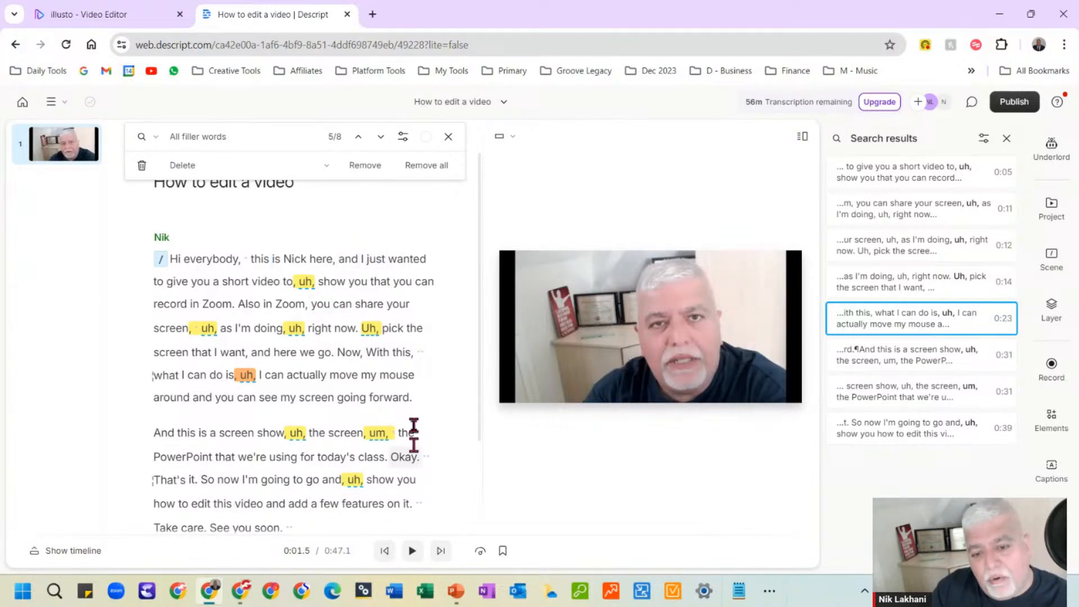
pyautogui.click(427, 165)
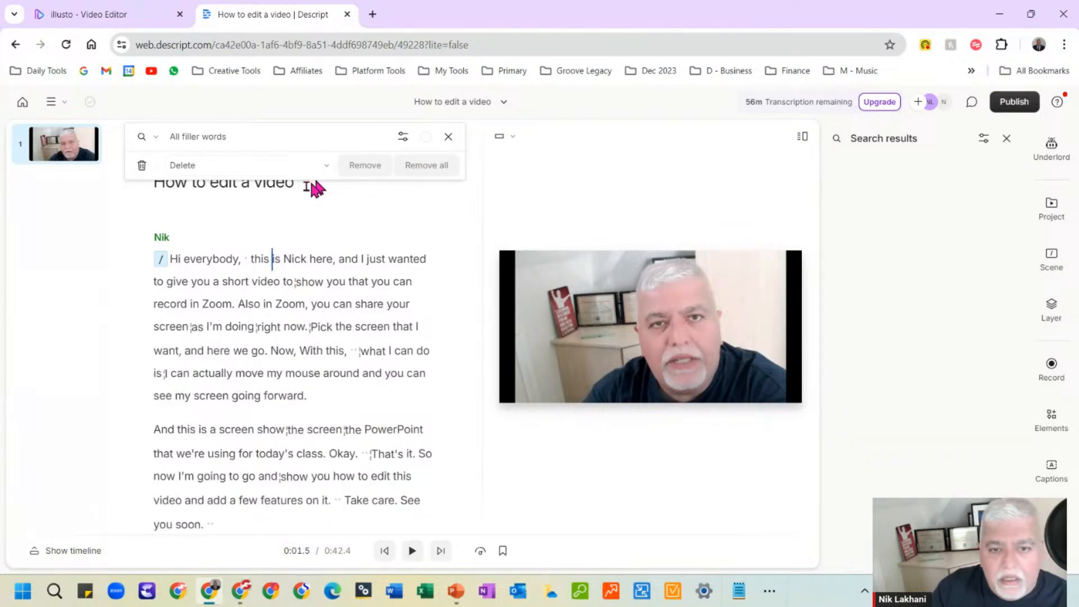
# Play the video from the start to past "here we go" to review the filler-word removal.
pyautogui.click(170, 261)
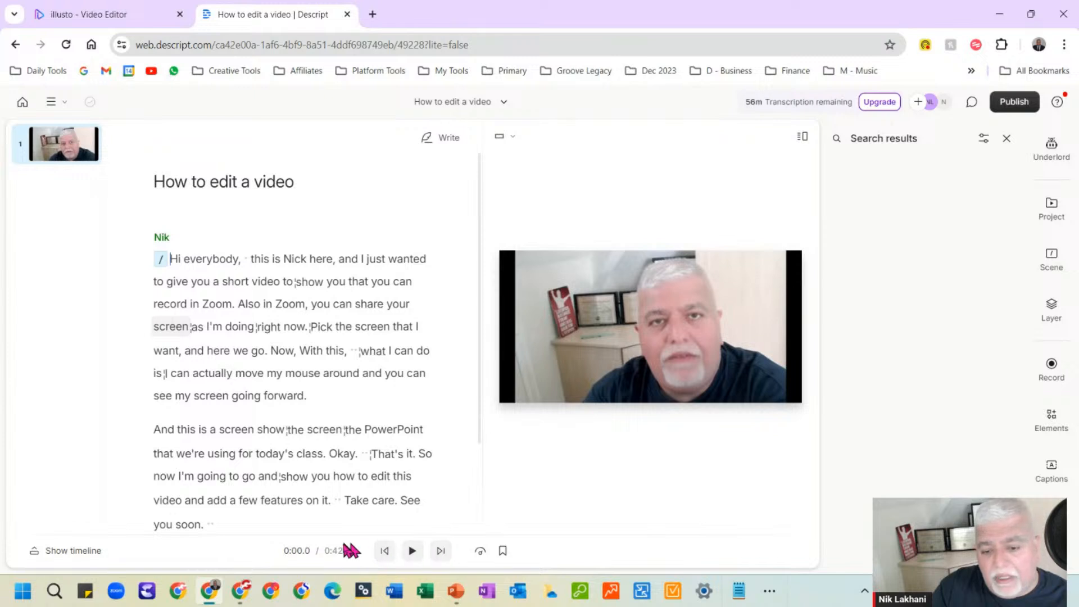
pyautogui.click(414, 552)
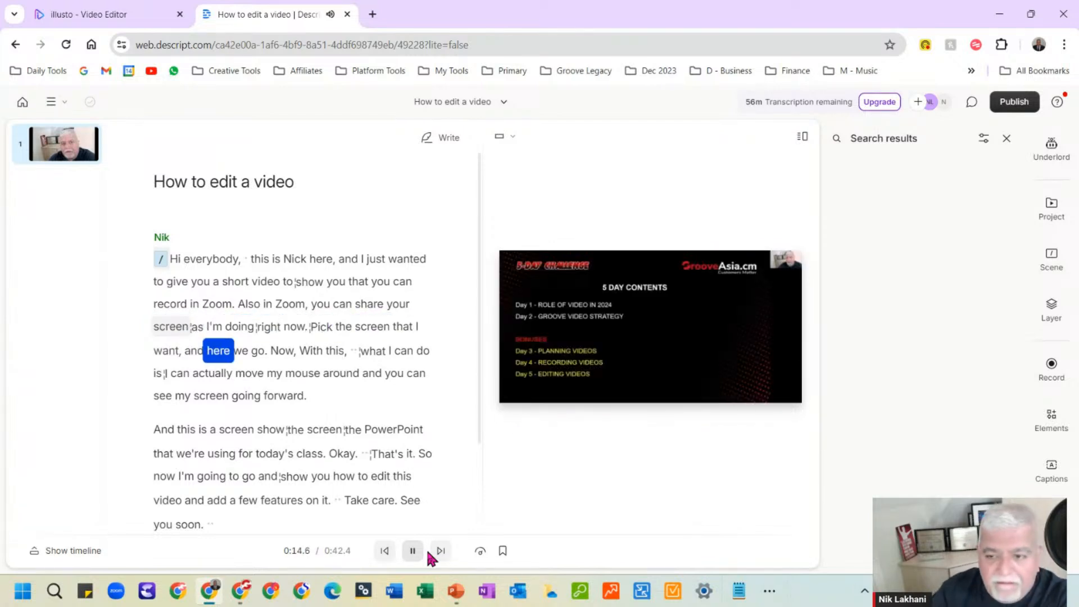
pyautogui.click(412, 551)
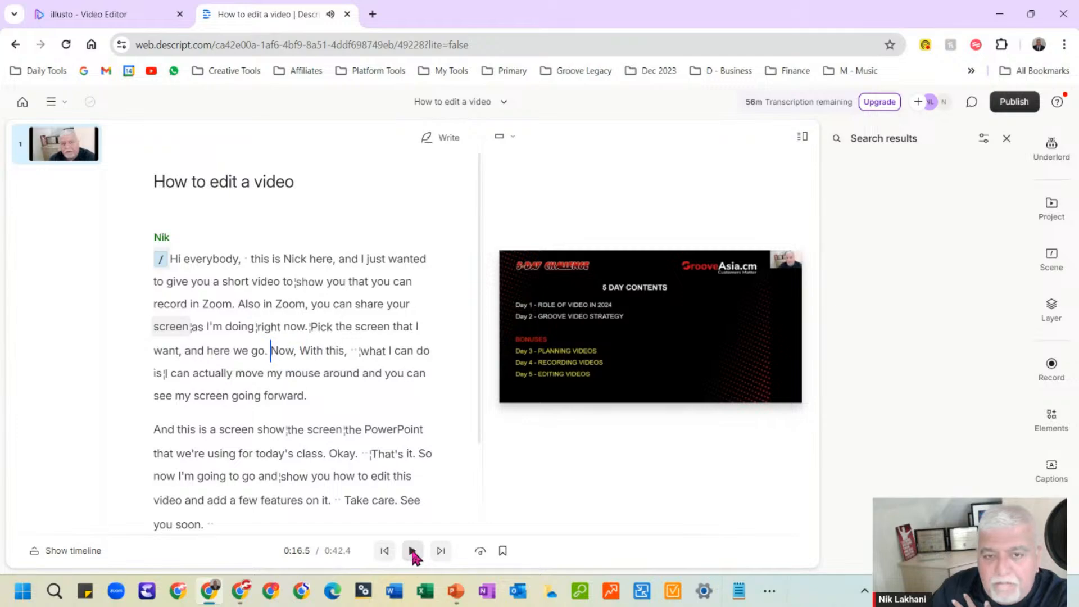
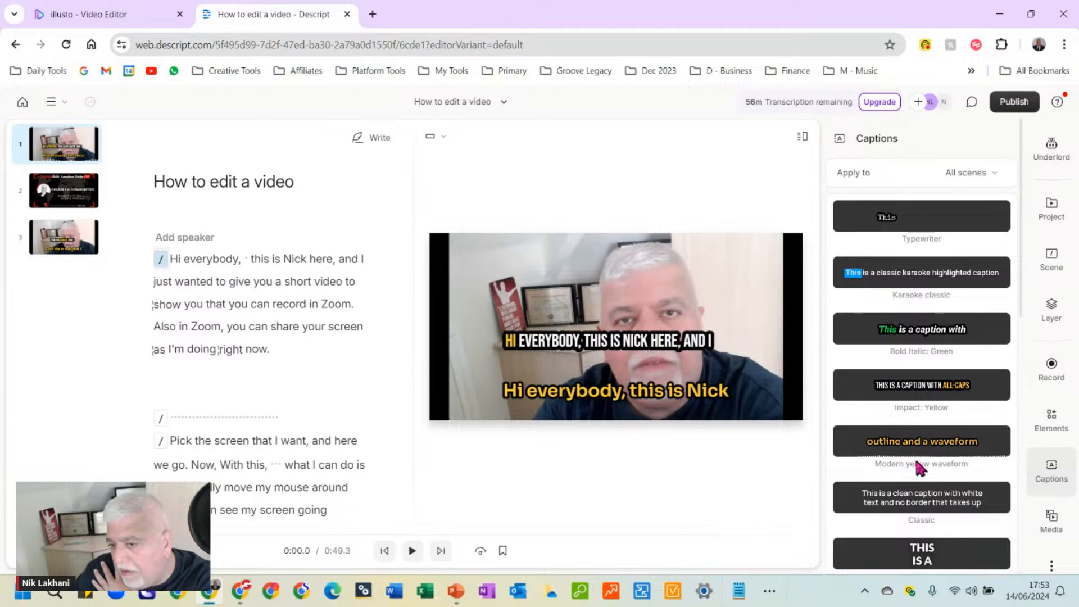
# Close the caption styles and play the first scene to review its captions and waveform.
pyautogui.click(1050, 462)
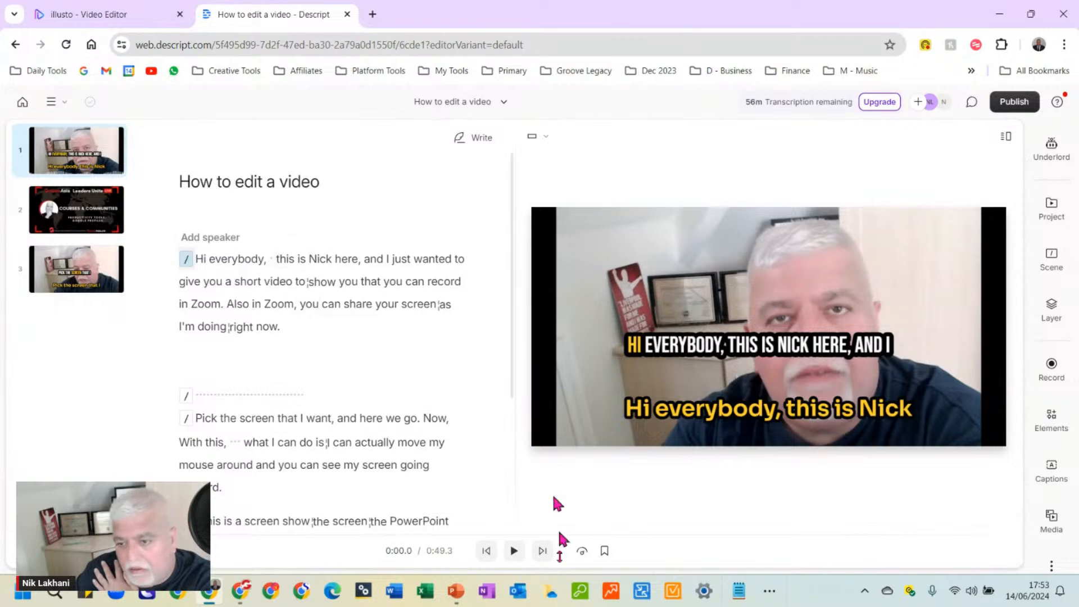
pyautogui.click(513, 552)
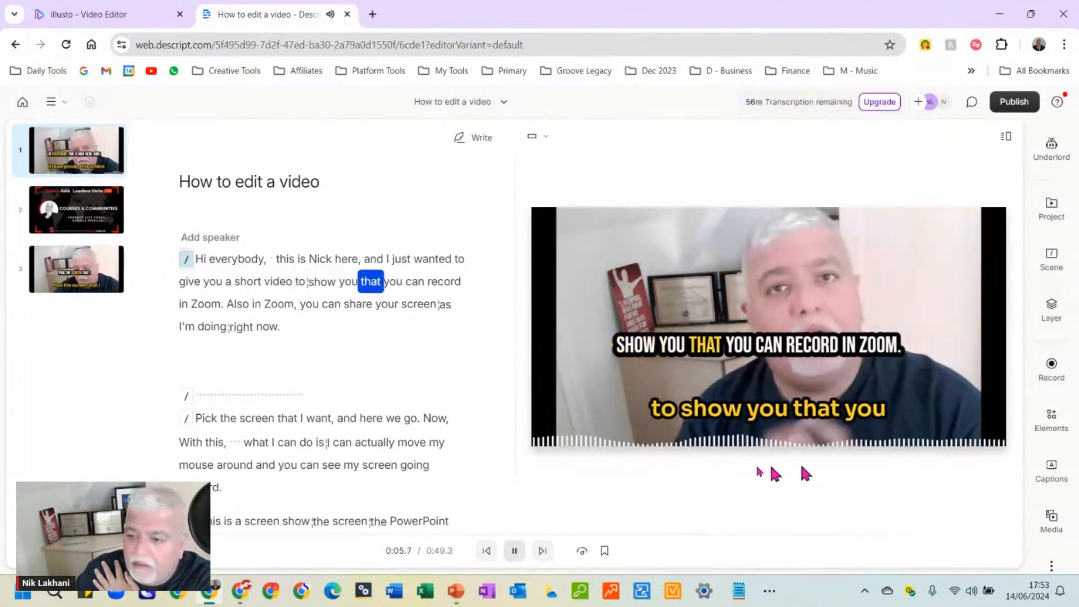
pyautogui.click(513, 552)
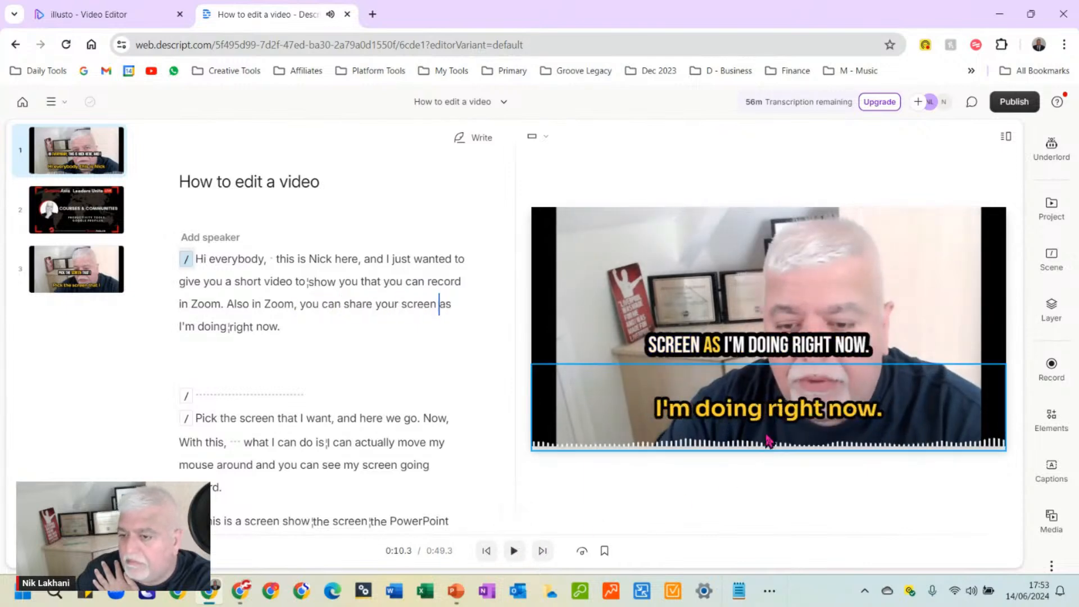
# Delete the upper all-caps caption from the first scene and play on into the third scene to check the captions.
pyautogui.click(714, 353)
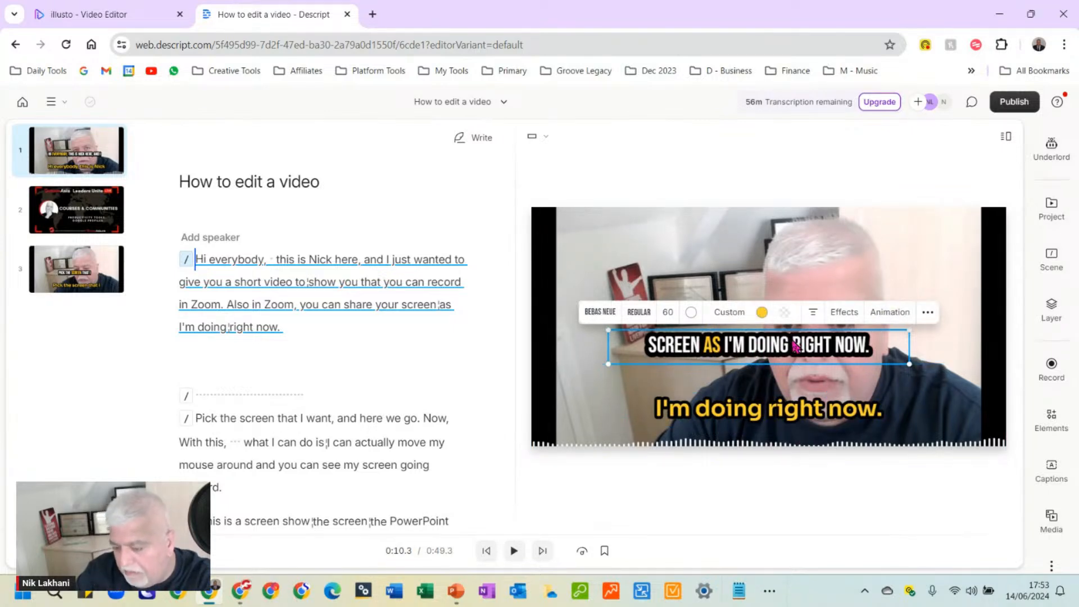
pyautogui.press('Delete')
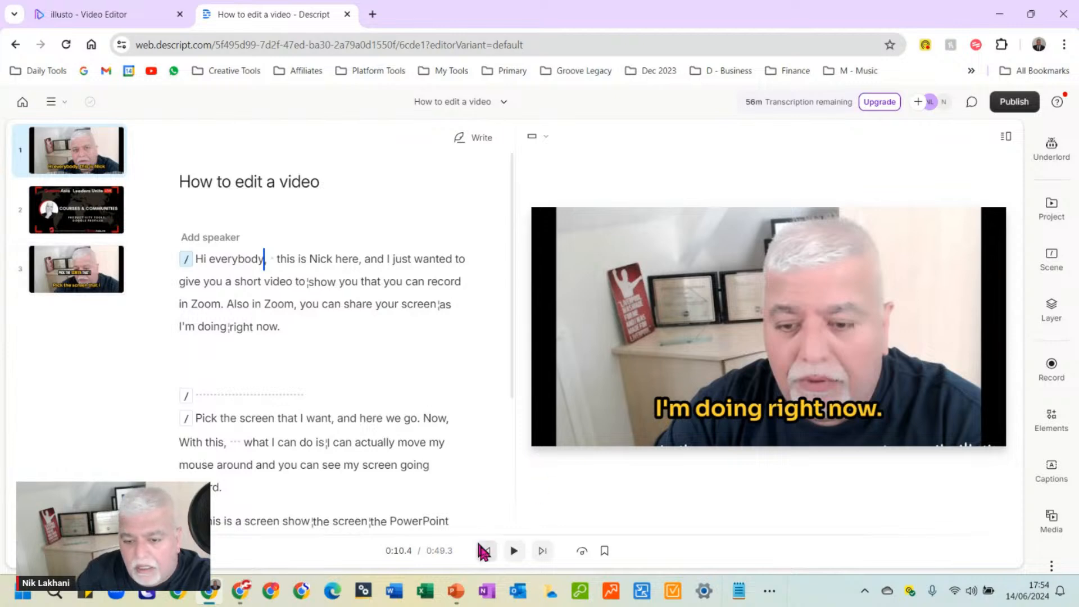
pyautogui.click(514, 551)
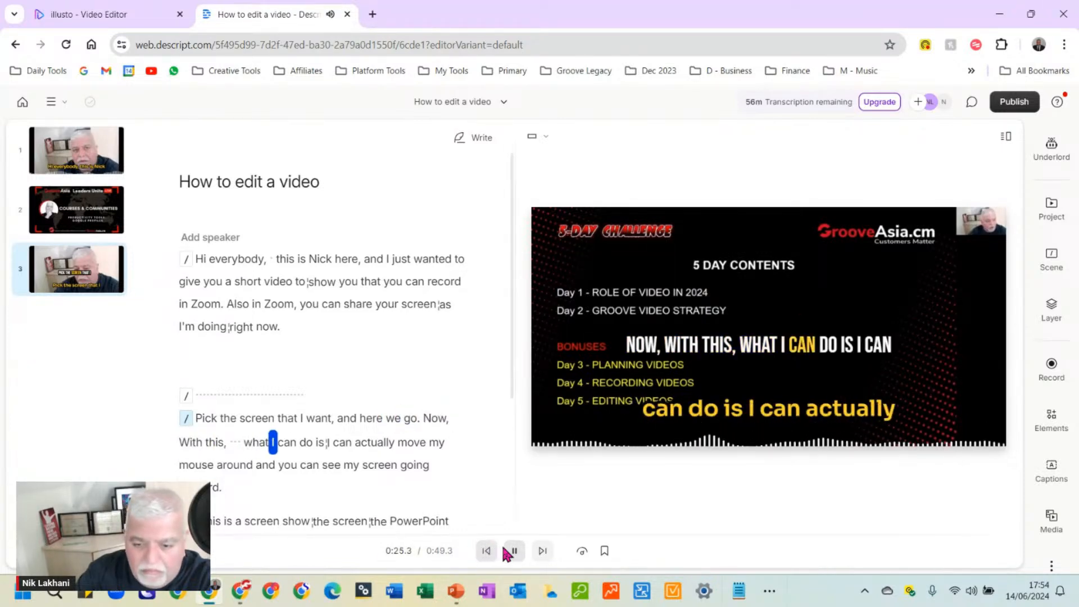
pyautogui.click(514, 551)
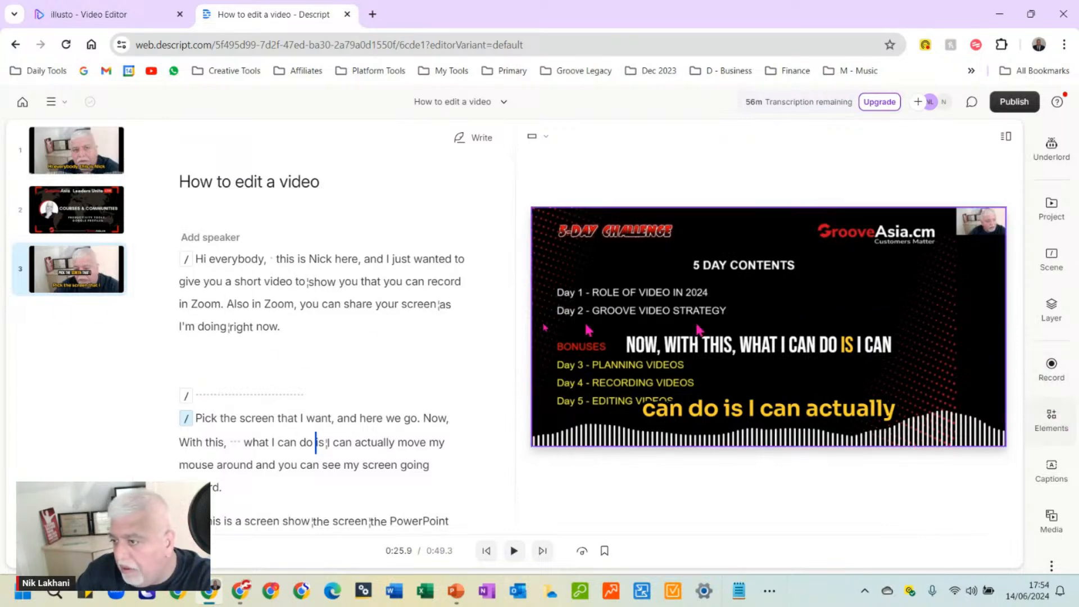
# Show the end of the first scene and the inserted image scene, and look over the available elements and AI tools.
pyautogui.click(297, 330)
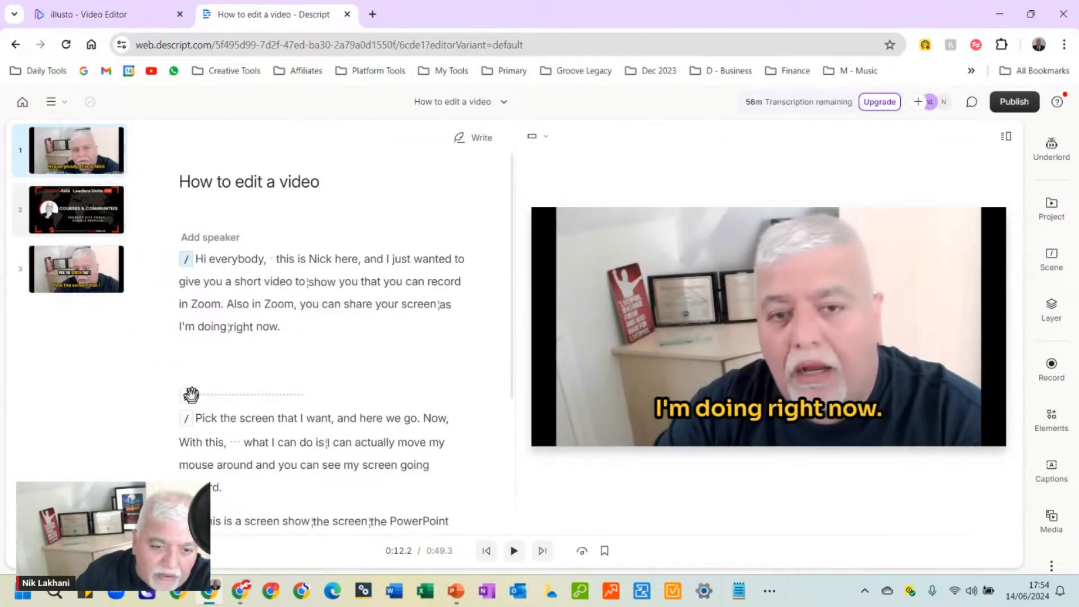
pyautogui.click(74, 209)
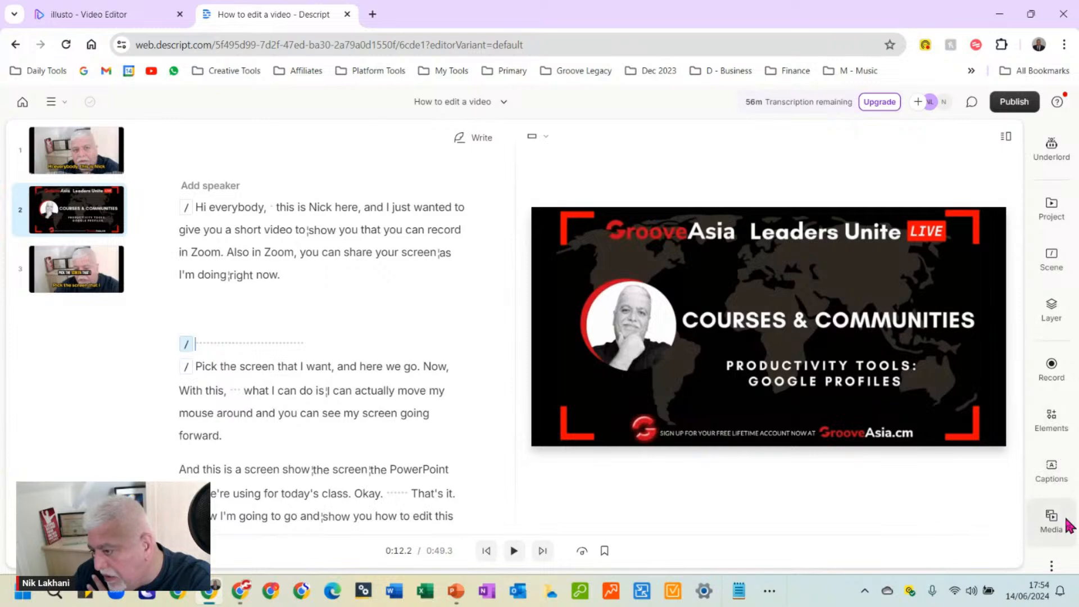
pyautogui.click(1050, 418)
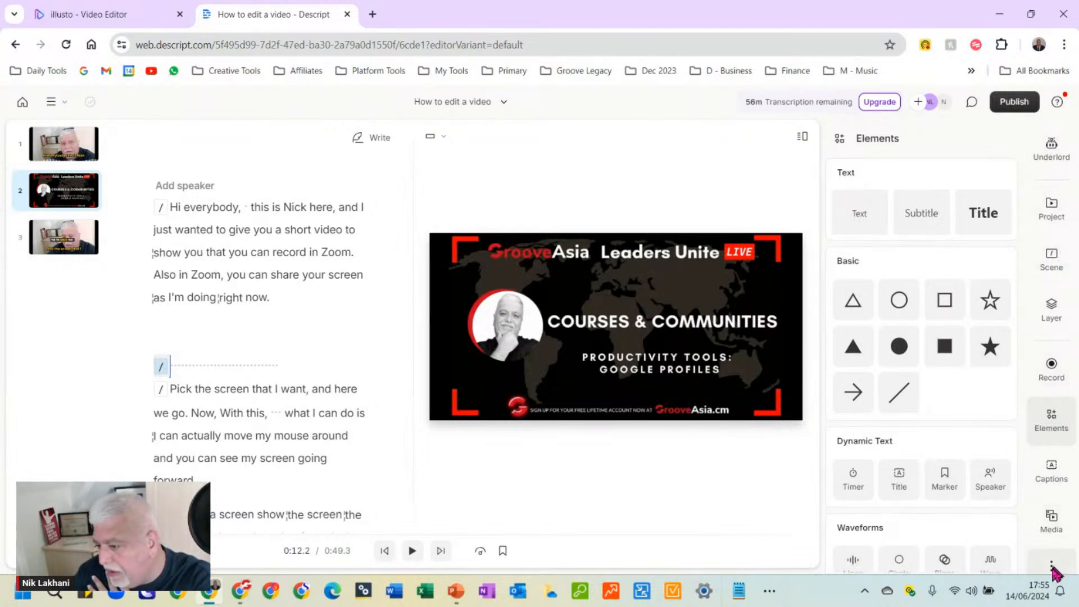
pyautogui.scroll(-5, 910, 497)
pyautogui.scroll(5, 879, 450)
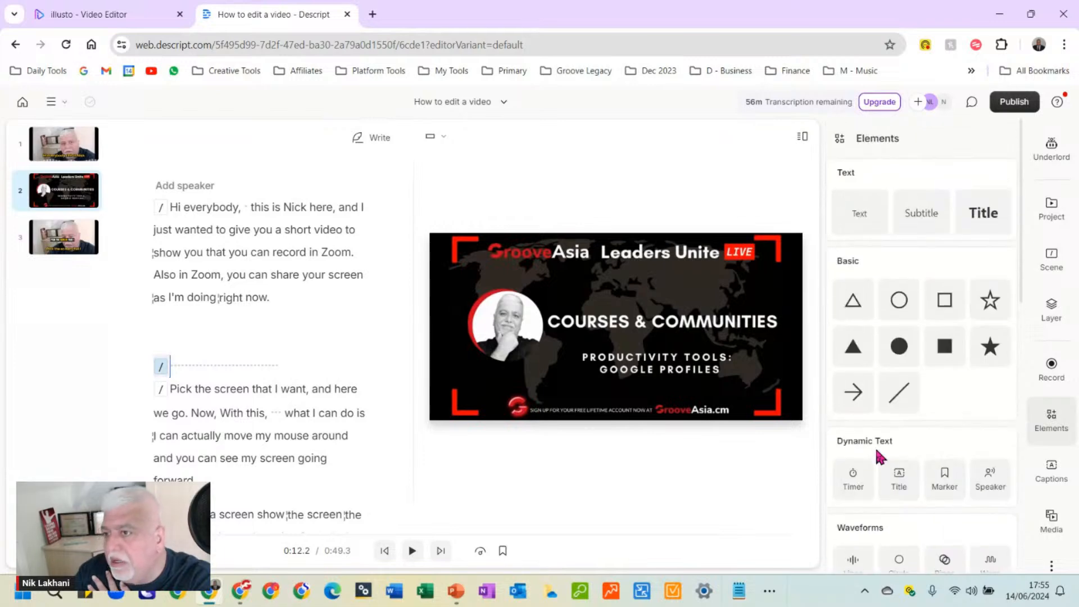
pyautogui.click(1052, 159)
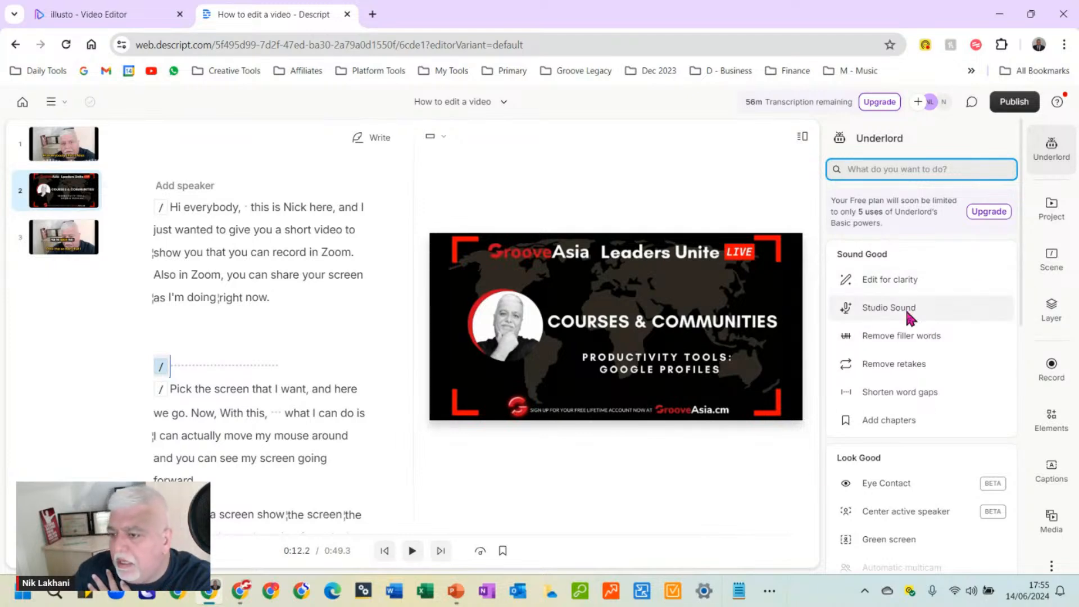
# Apply Studio Sound to the recording and look over the script layer's audio and visual effects for the current scene and all scenes.
pyautogui.click(887, 305)
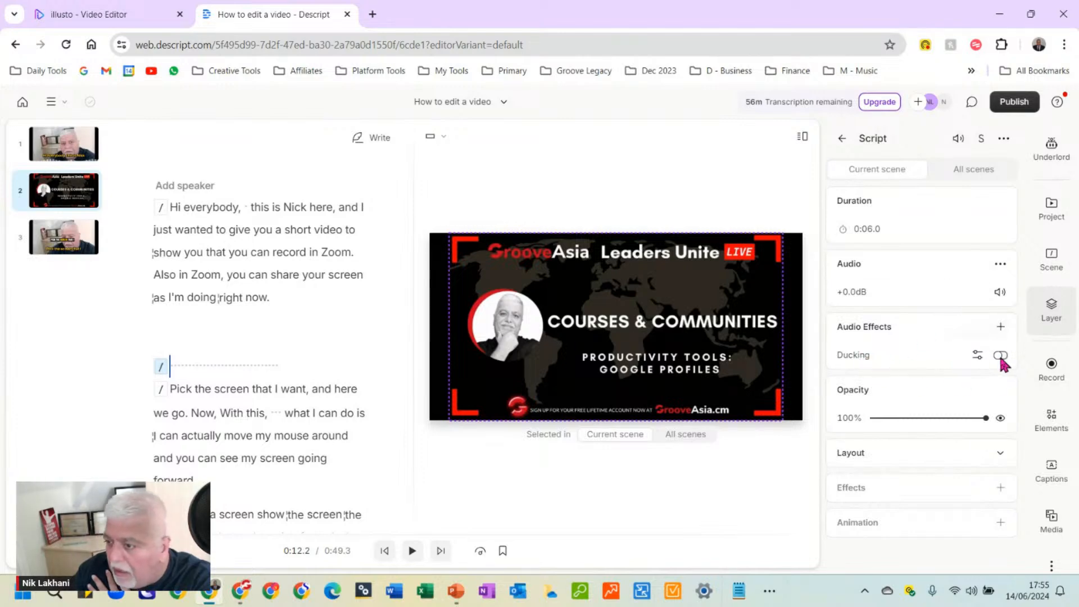
pyautogui.click(1000, 327)
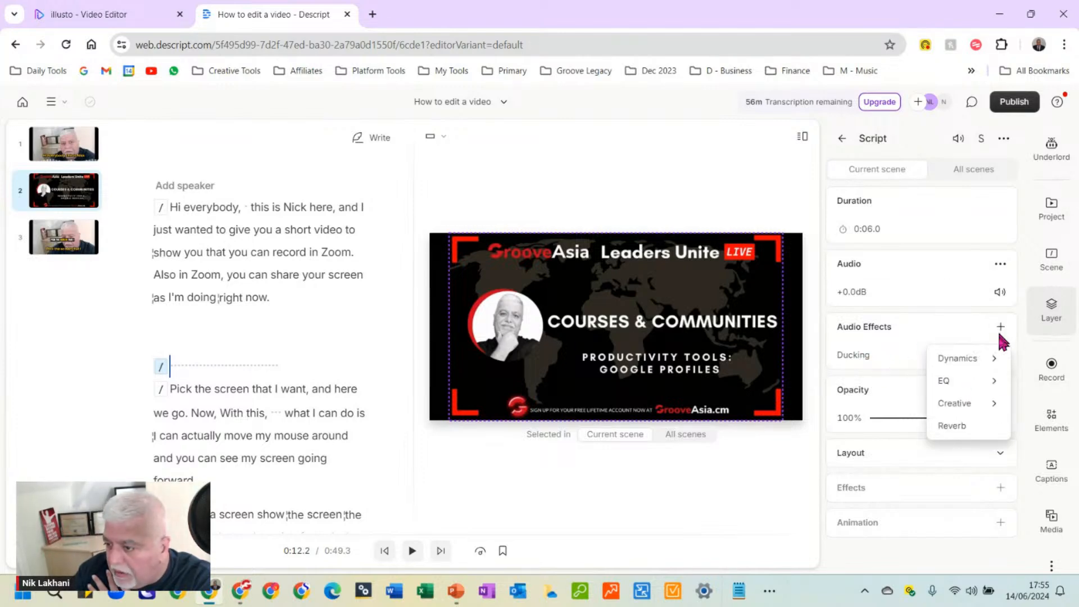
pyautogui.moveTo(983, 361)
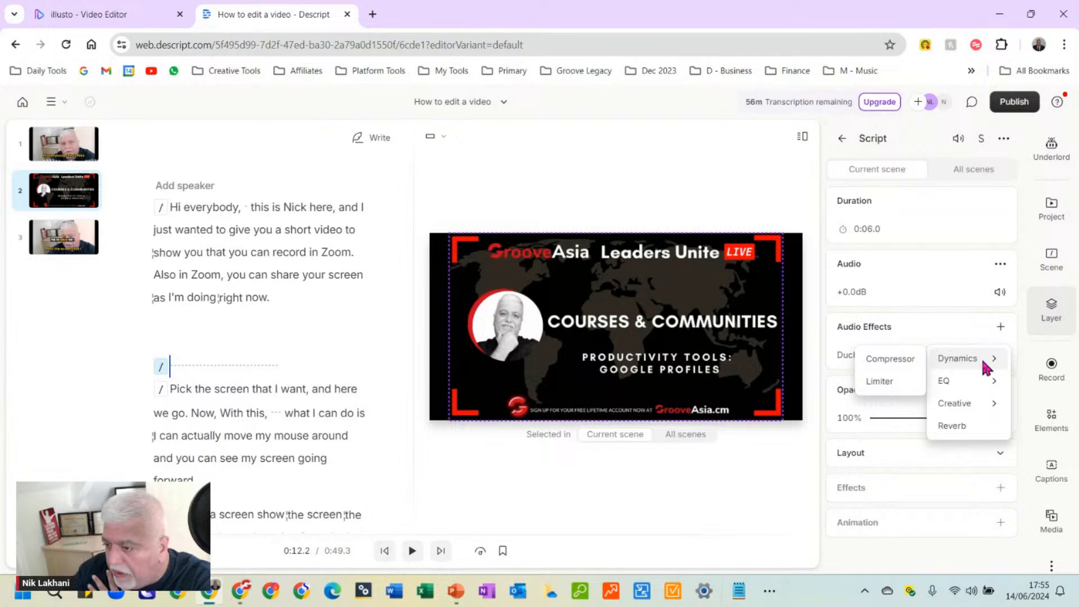
pyautogui.click(952, 334)
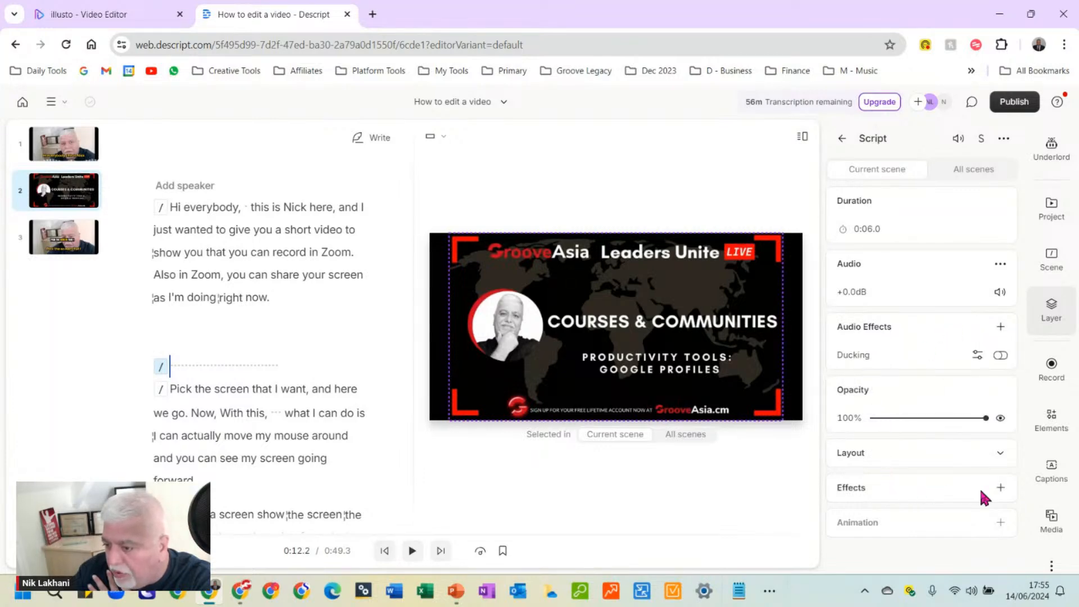
pyautogui.click(1001, 488)
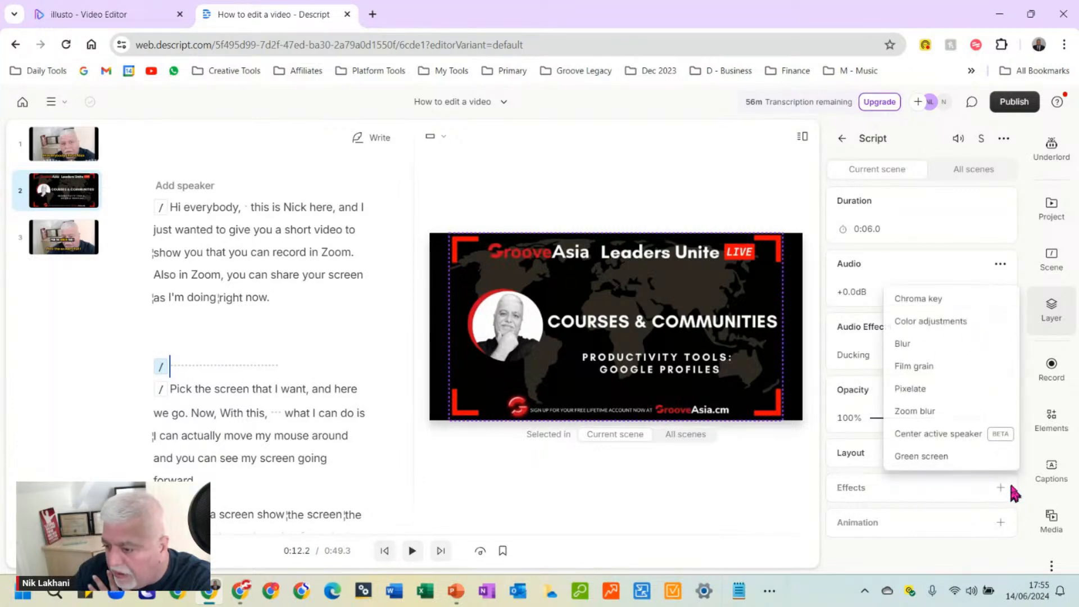
pyautogui.click(970, 494)
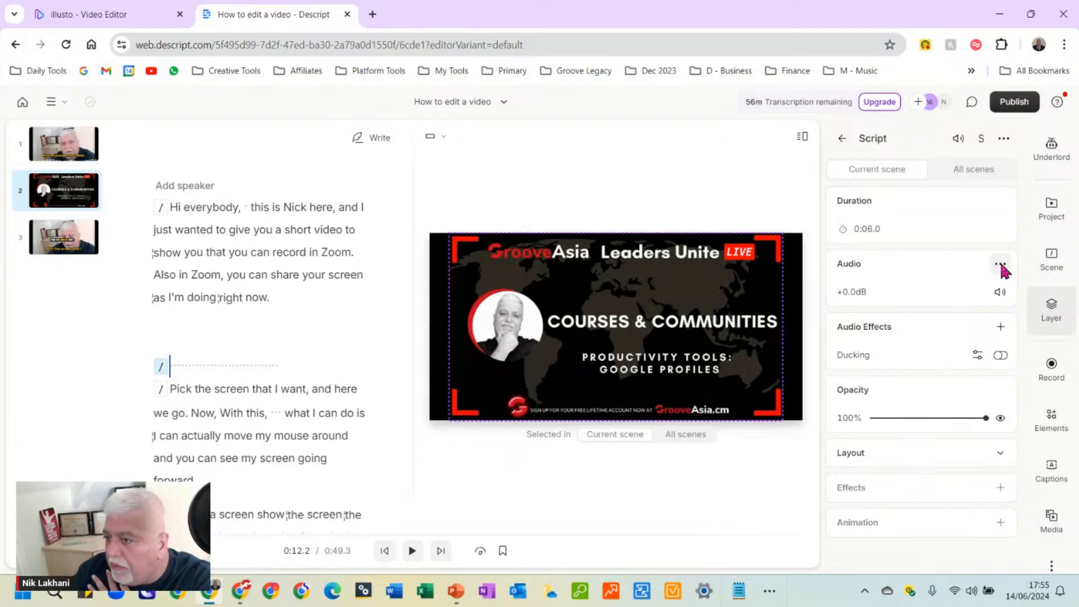
pyautogui.click(953, 173)
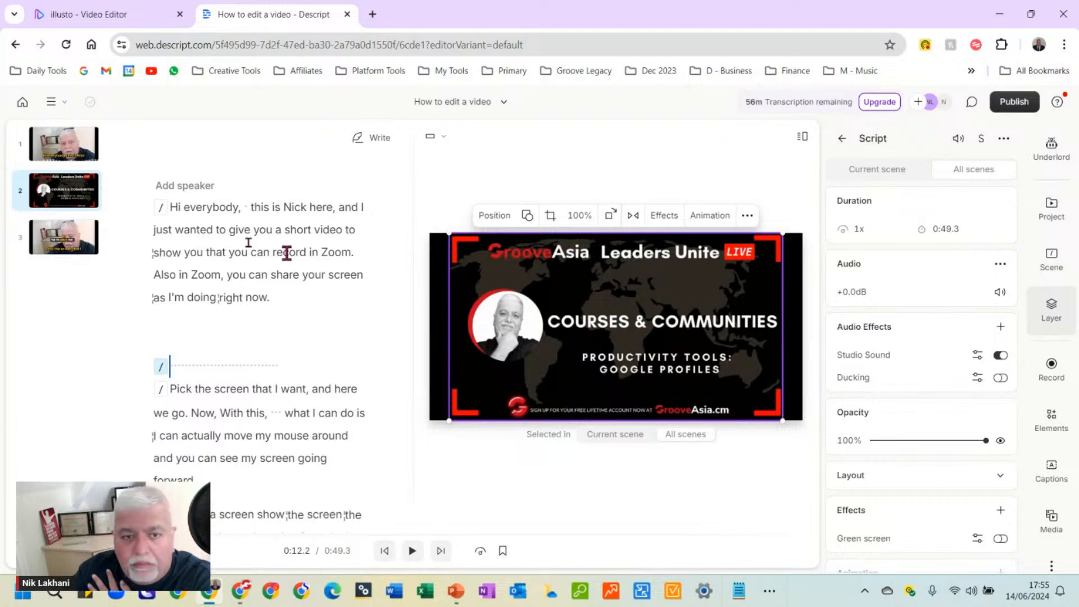
# Play the opening words of the first scene from the start to check the sound, then pause before "and I just wanted".
pyautogui.click(170, 207)
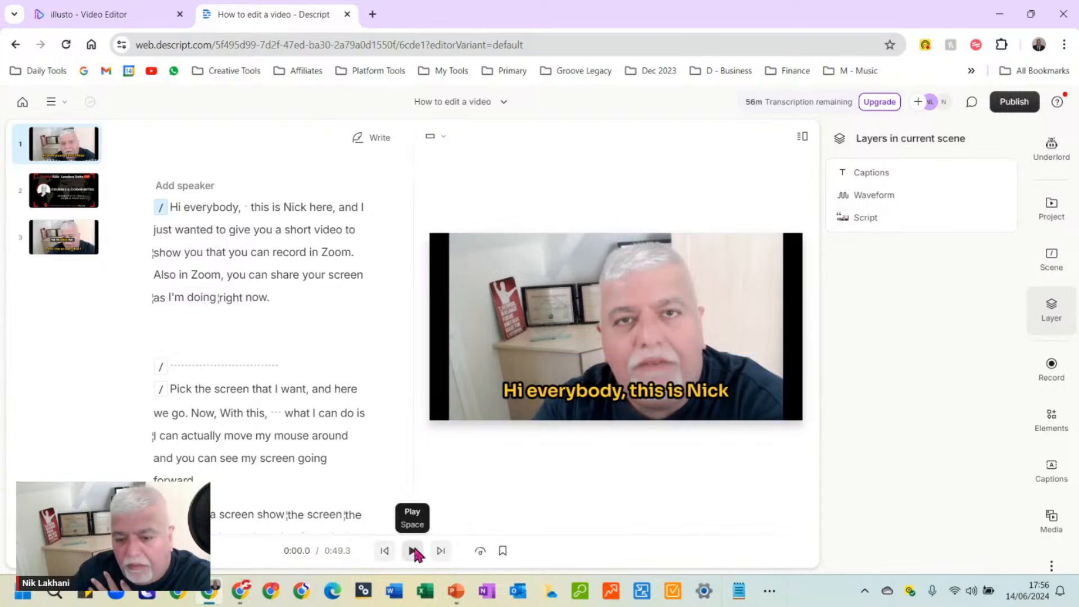
pyautogui.click(412, 551)
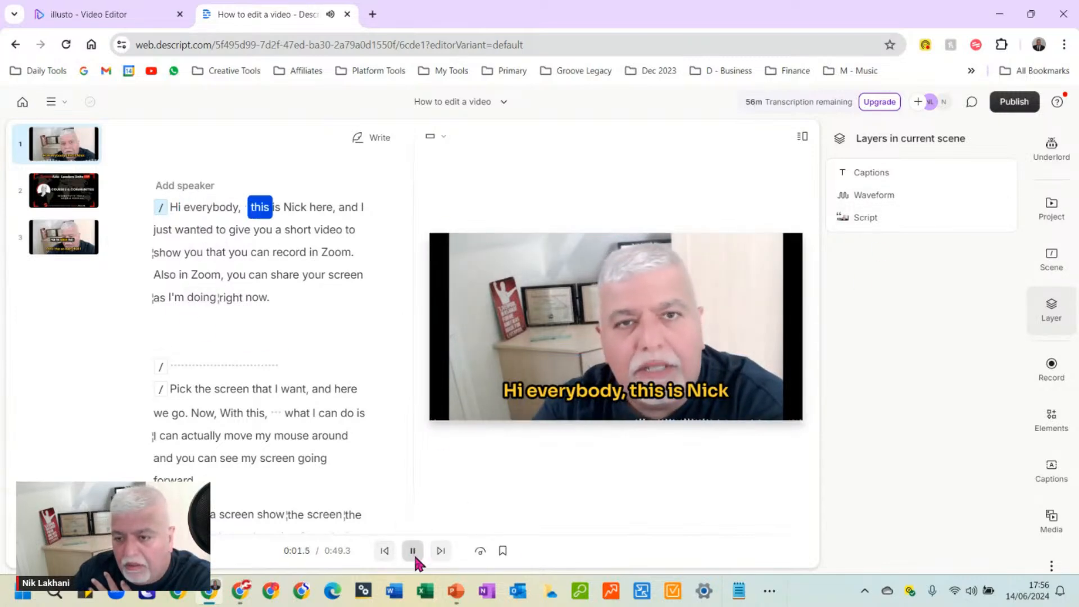
pyautogui.click(412, 550)
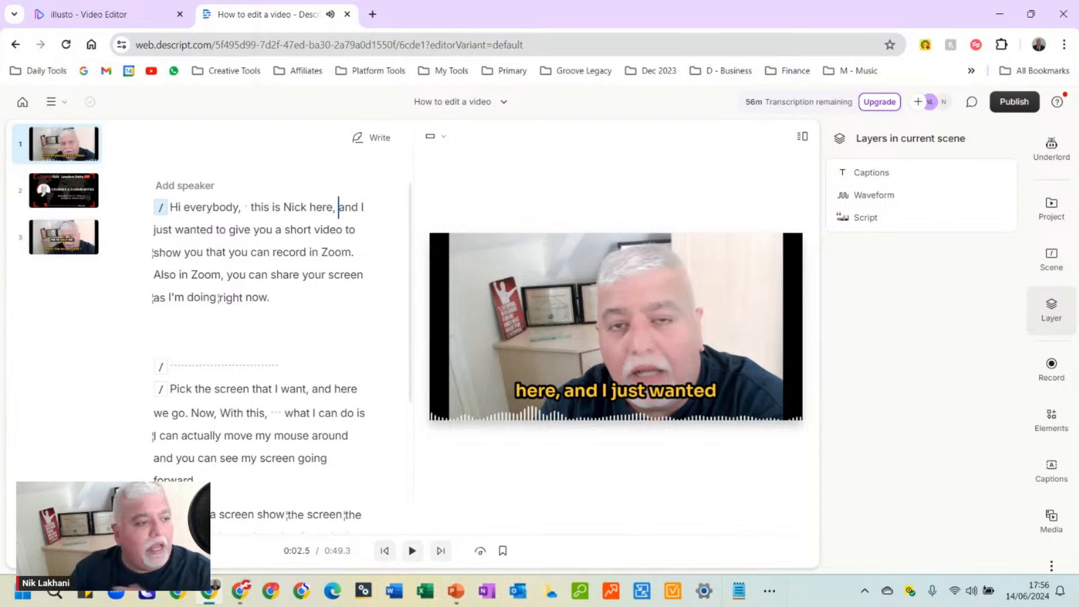